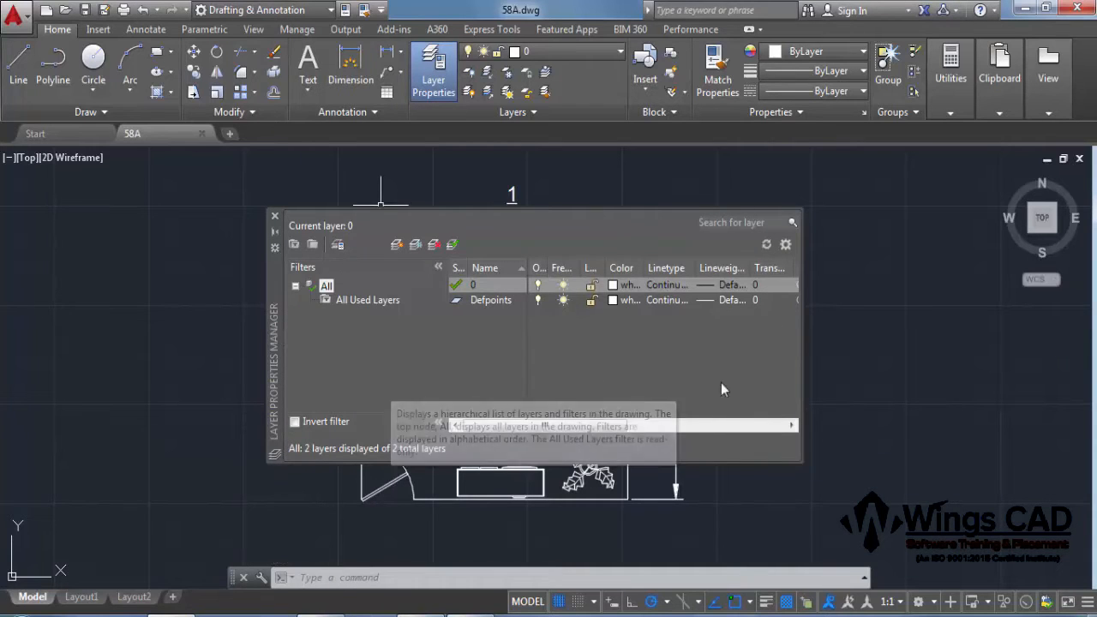
- Widen the Layer Properties Manager to reveal the columns through Description, and try out its auto-hide
drag(801, 320, 946, 323)
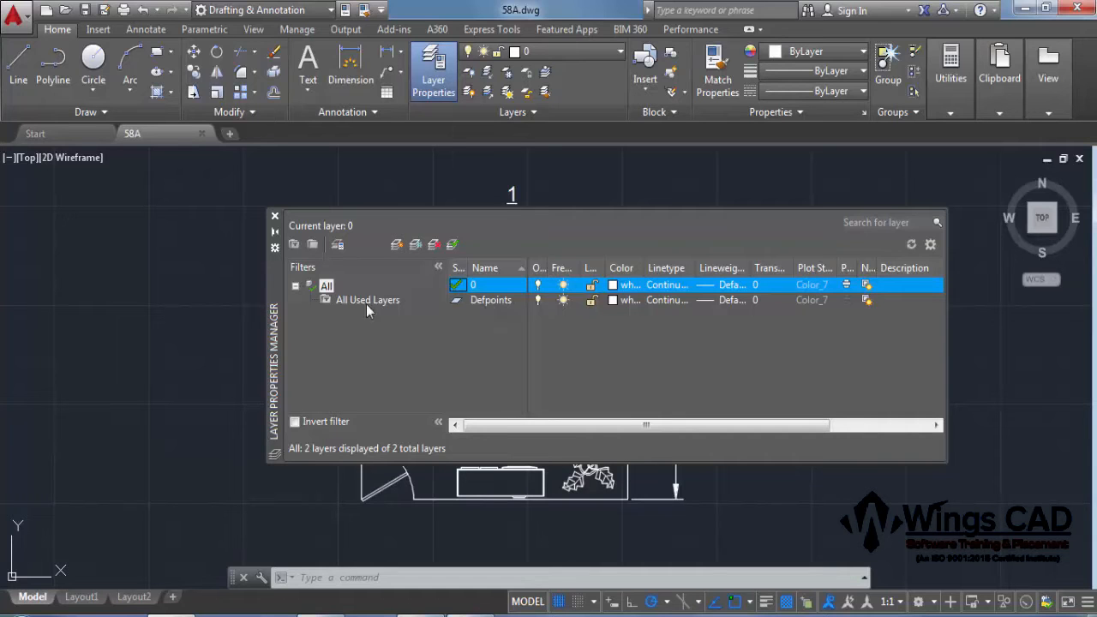
click(275, 231)
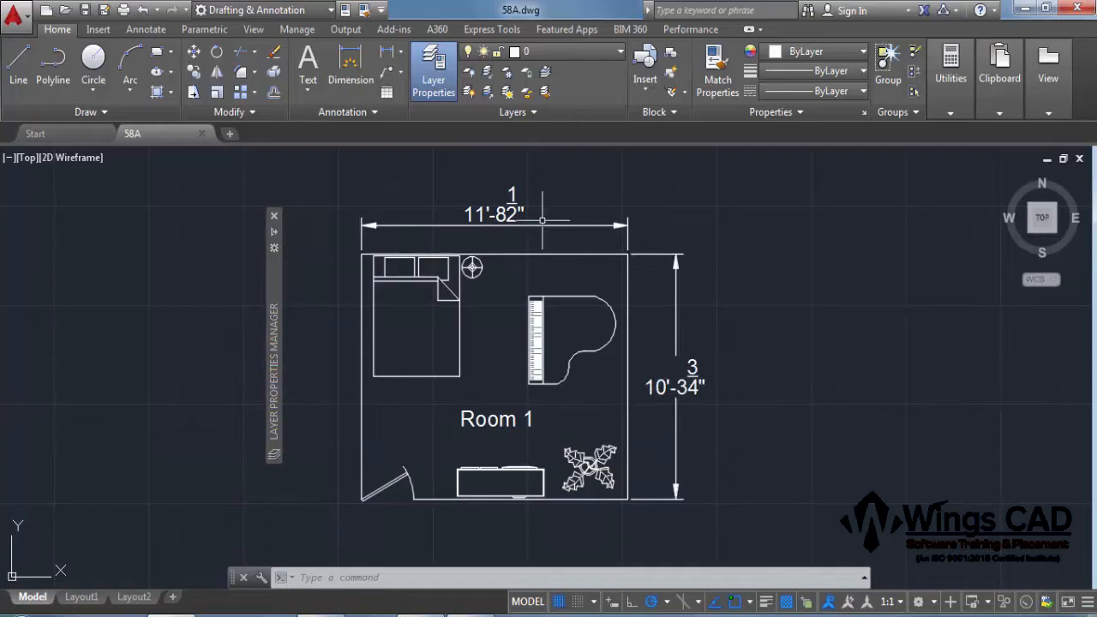
mouse_move(271, 238)
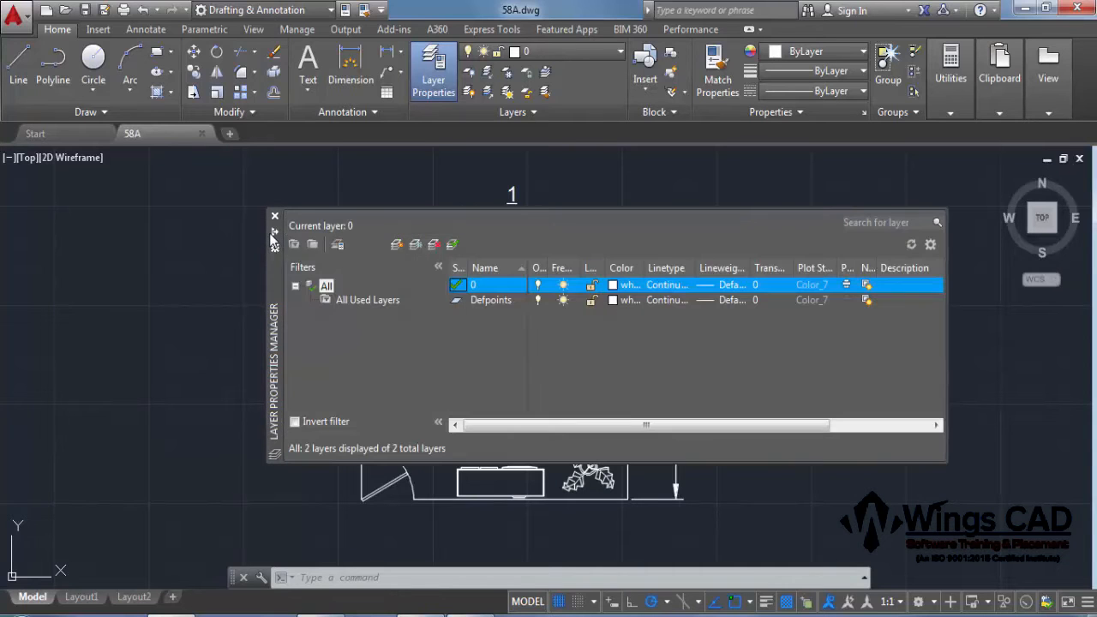
- Hide the On column in the layer list and show it again
right_click(620, 272)
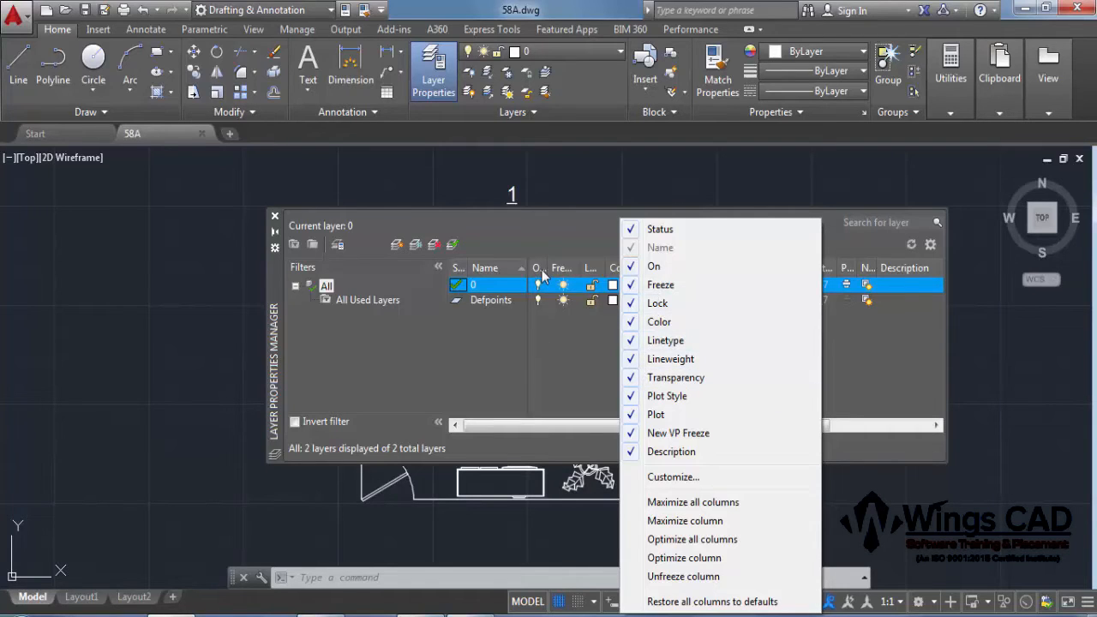
click(655, 266)
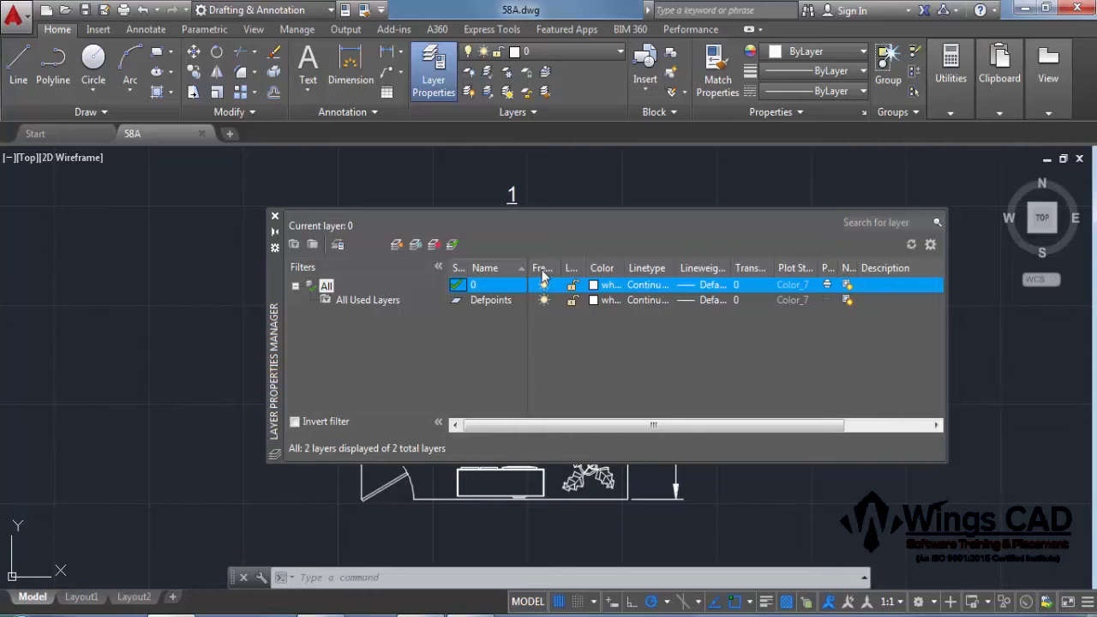
right_click(543, 271)
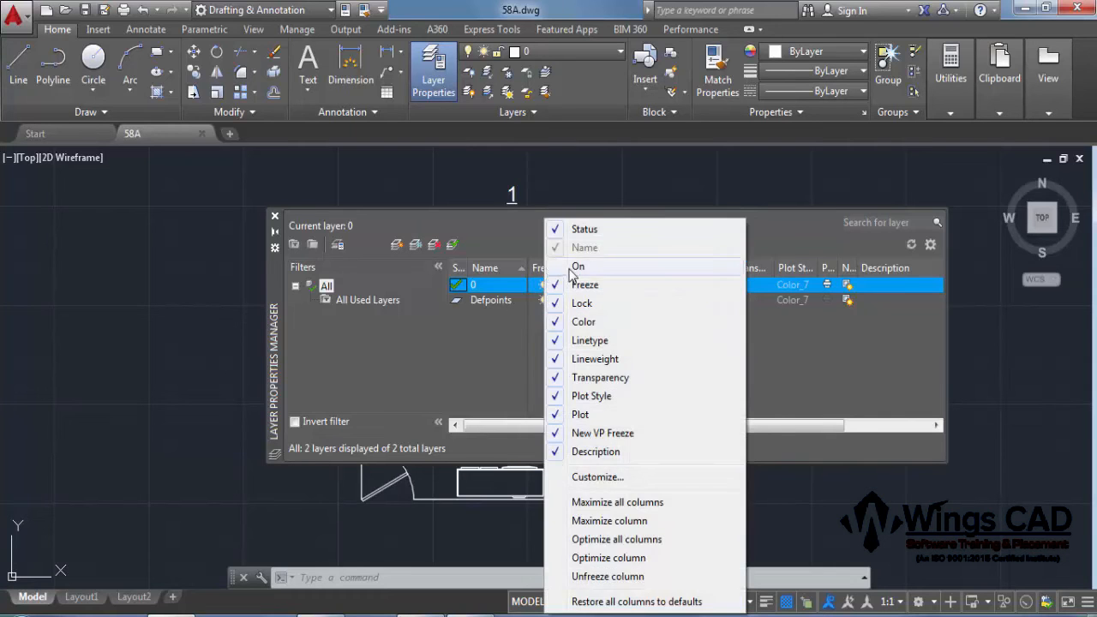
click(569, 266)
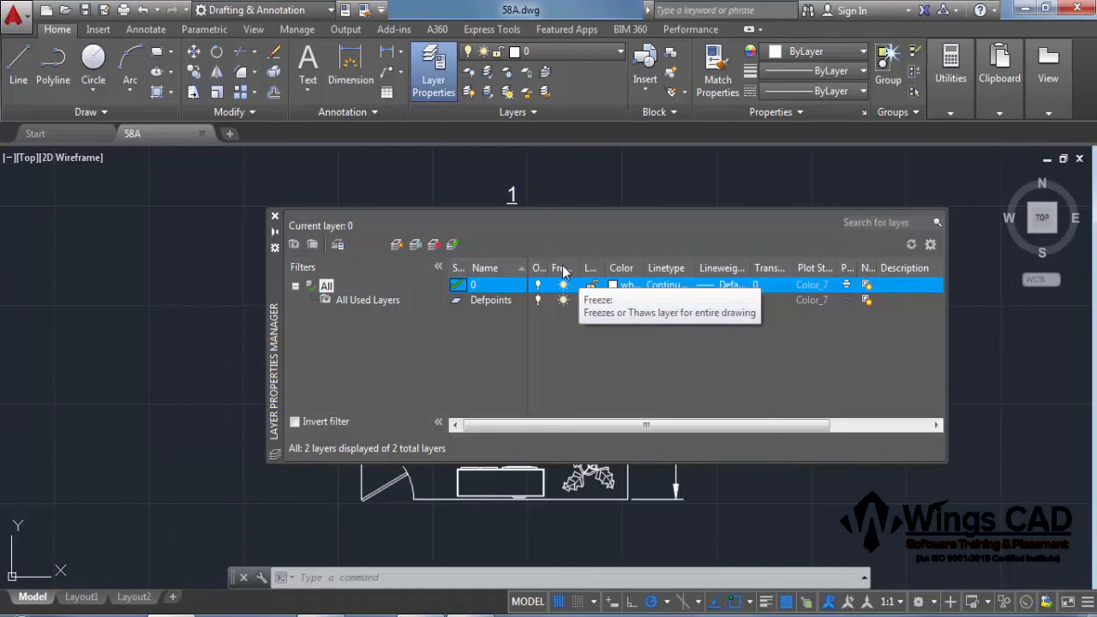
- Maximize all columns of the layer list so that their headings fit in full
right_click(564, 268)
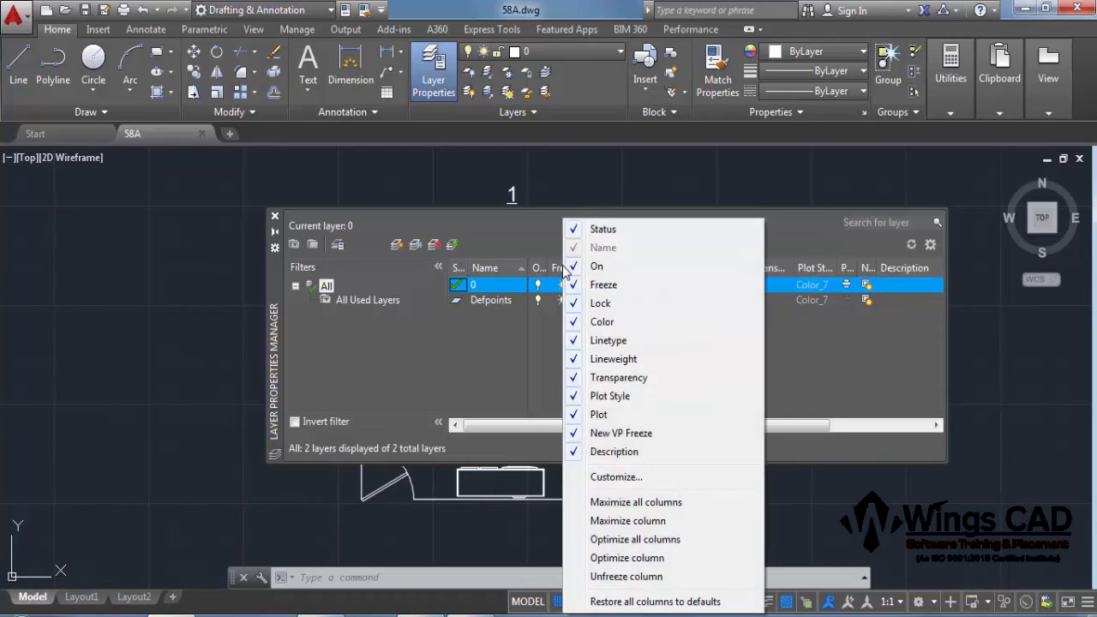
click(653, 506)
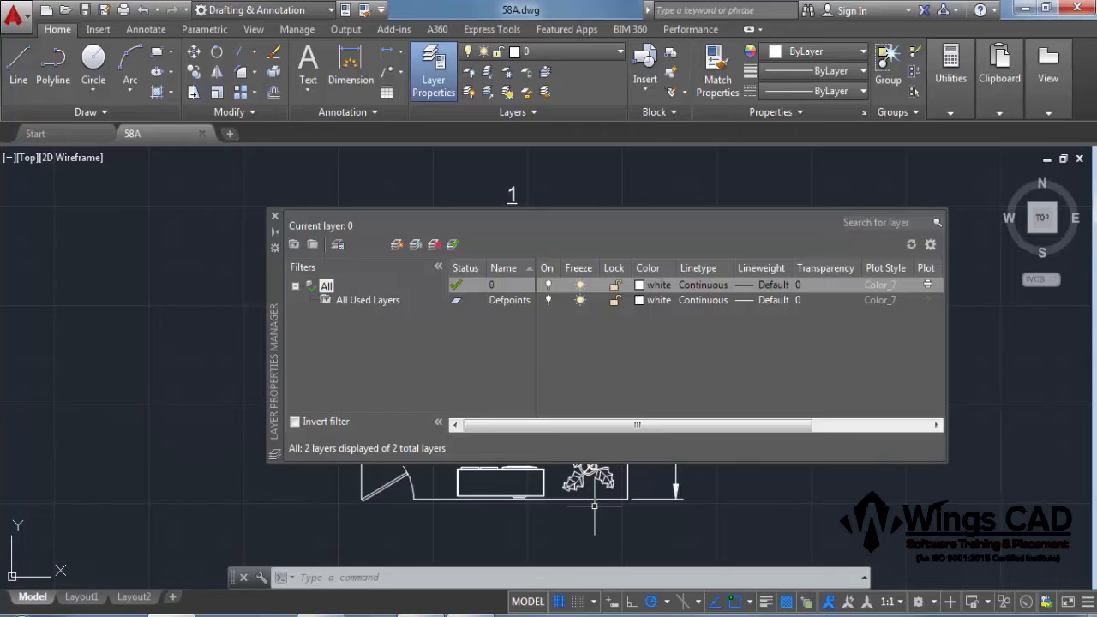
- Add a new layer named Blocks to the drawing and delete it again
click(397, 245)
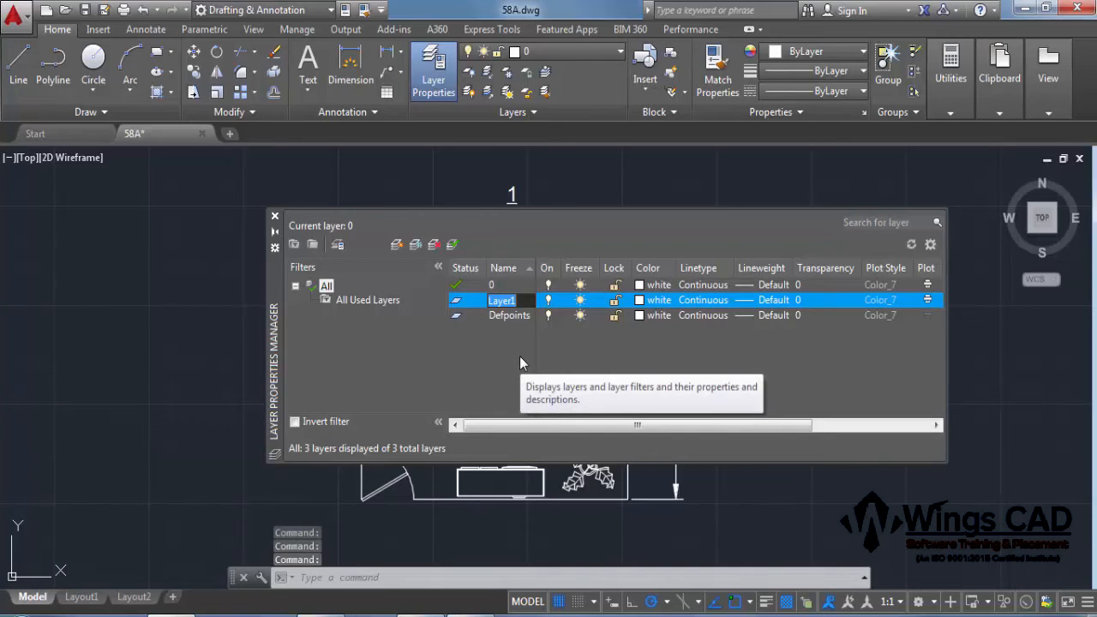
text(Blocks)
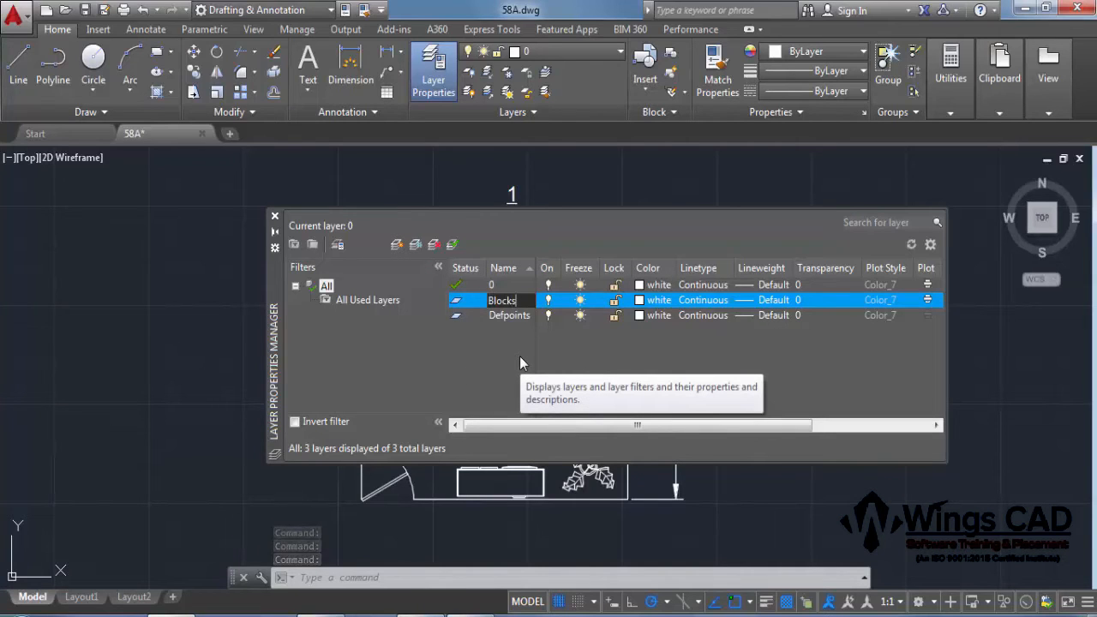
key(Return)
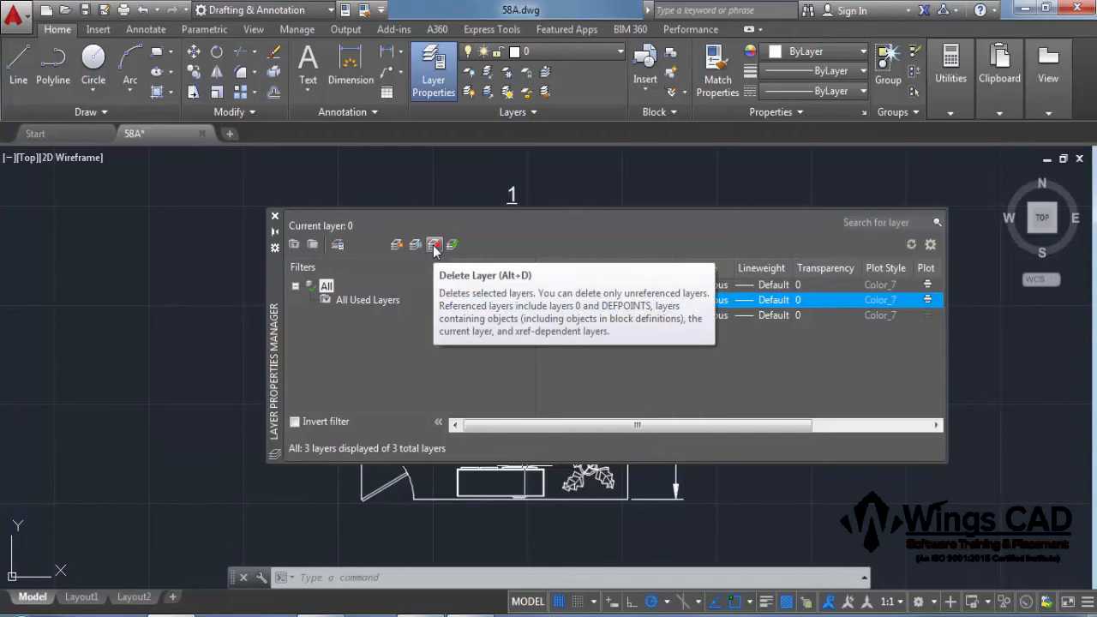
click(515, 303)
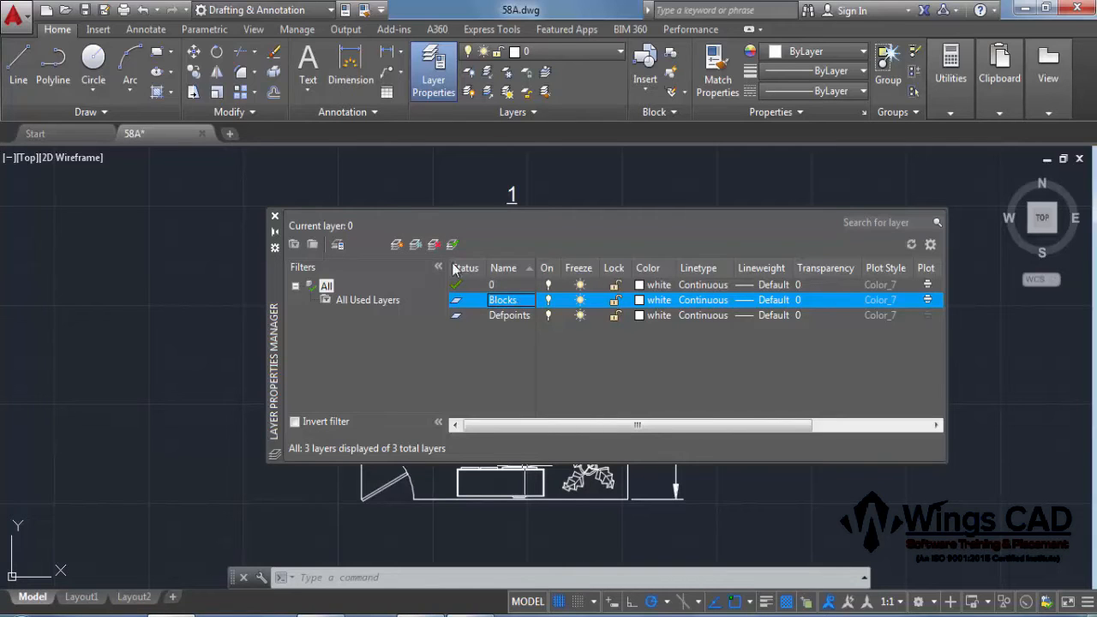
click(434, 244)
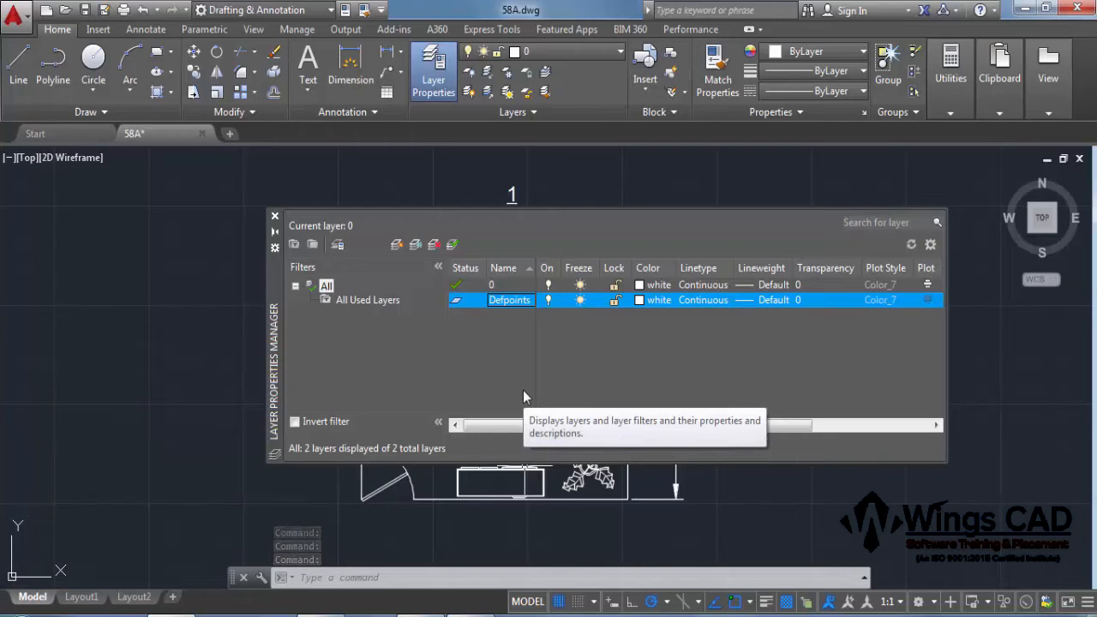
- Try to delete layer 0 and dismiss the resulting notice
click(501, 285)
click(515, 301)
key(Up)
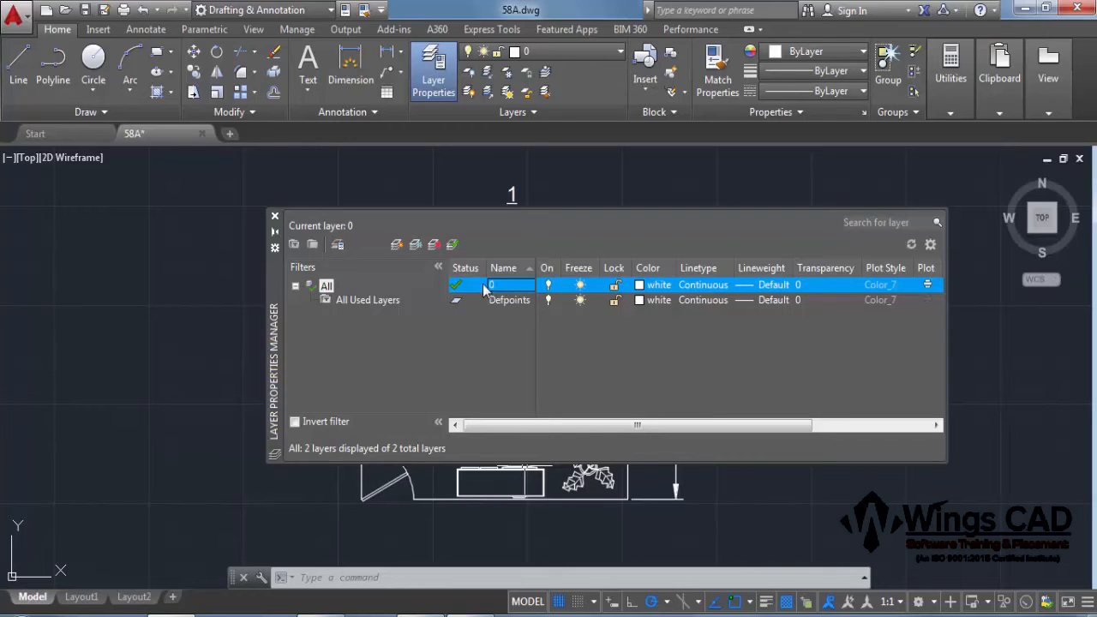
click(435, 247)
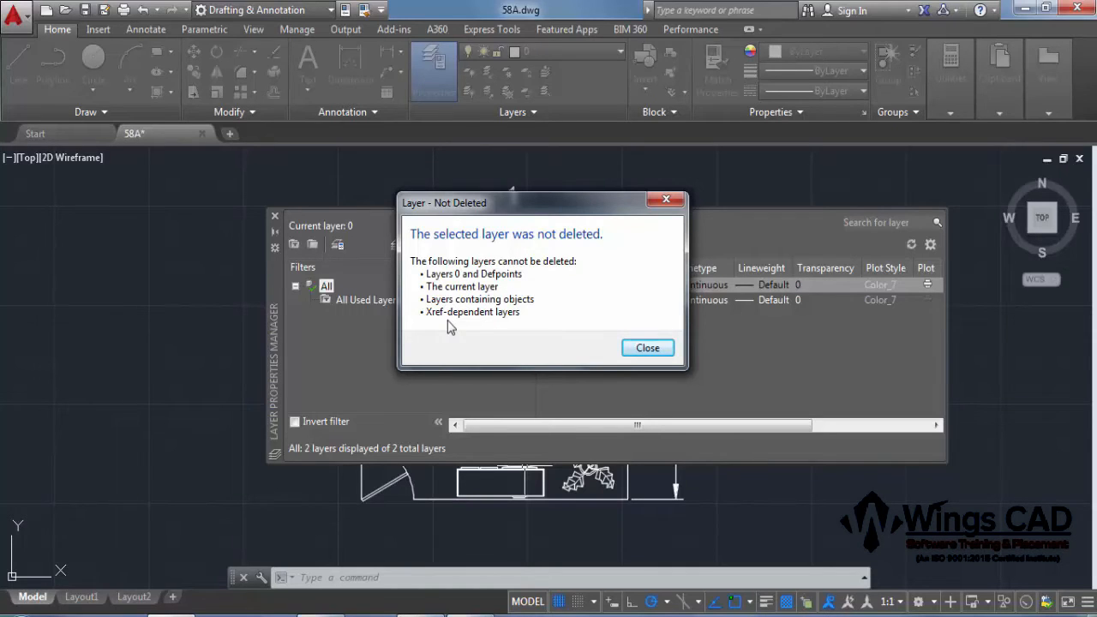
click(645, 347)
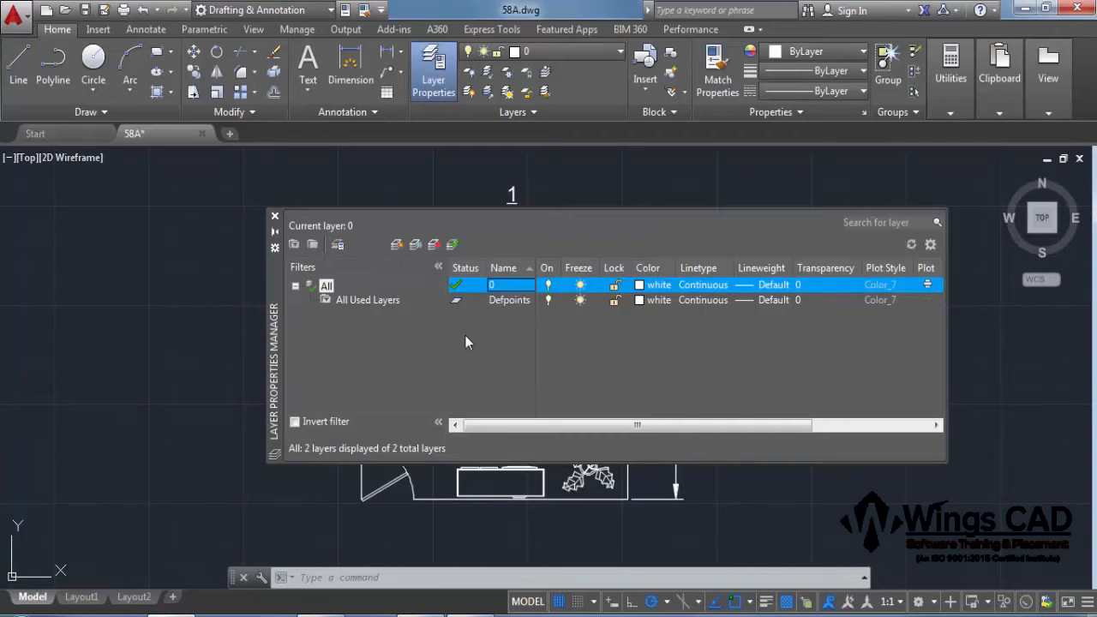
- Create a new layer named Blocks and set its color to red from the index colors
click(396, 244)
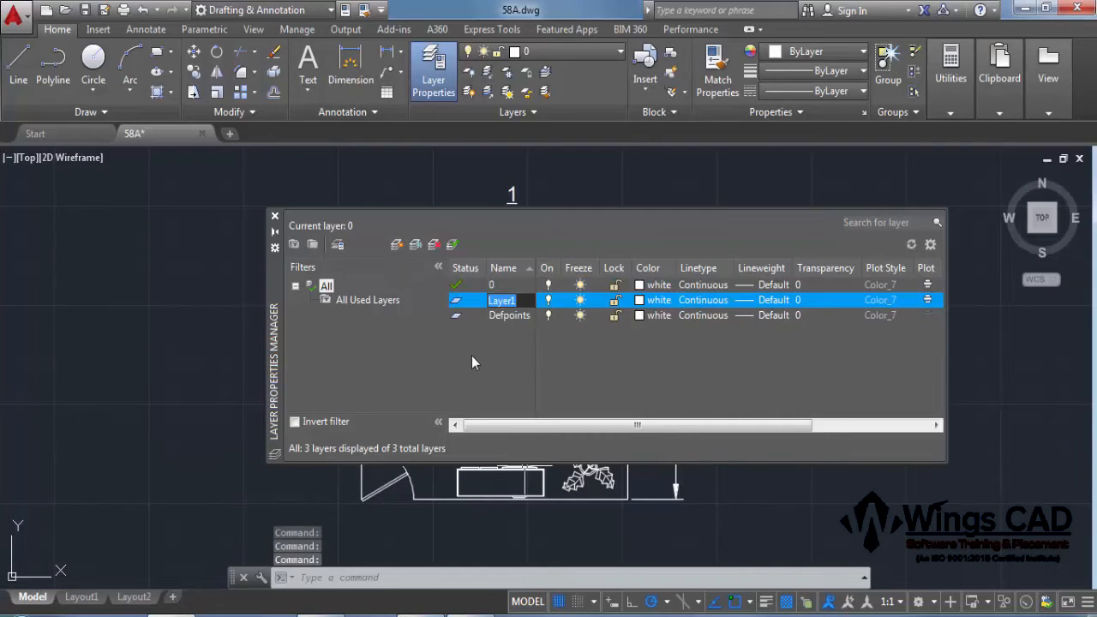
text(Blocks)
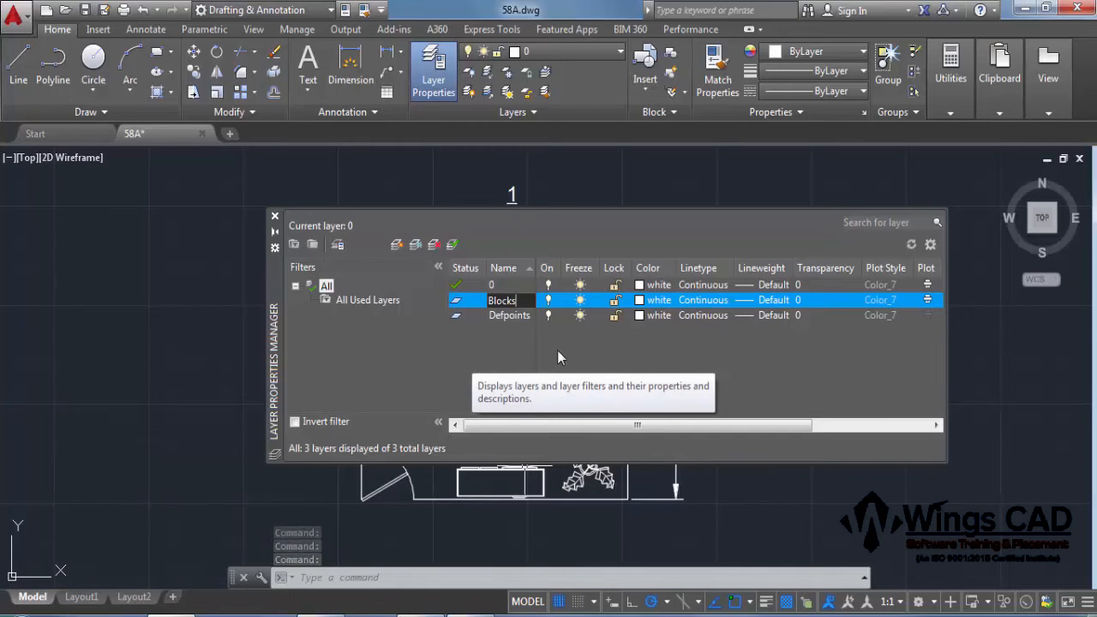
key(Return)
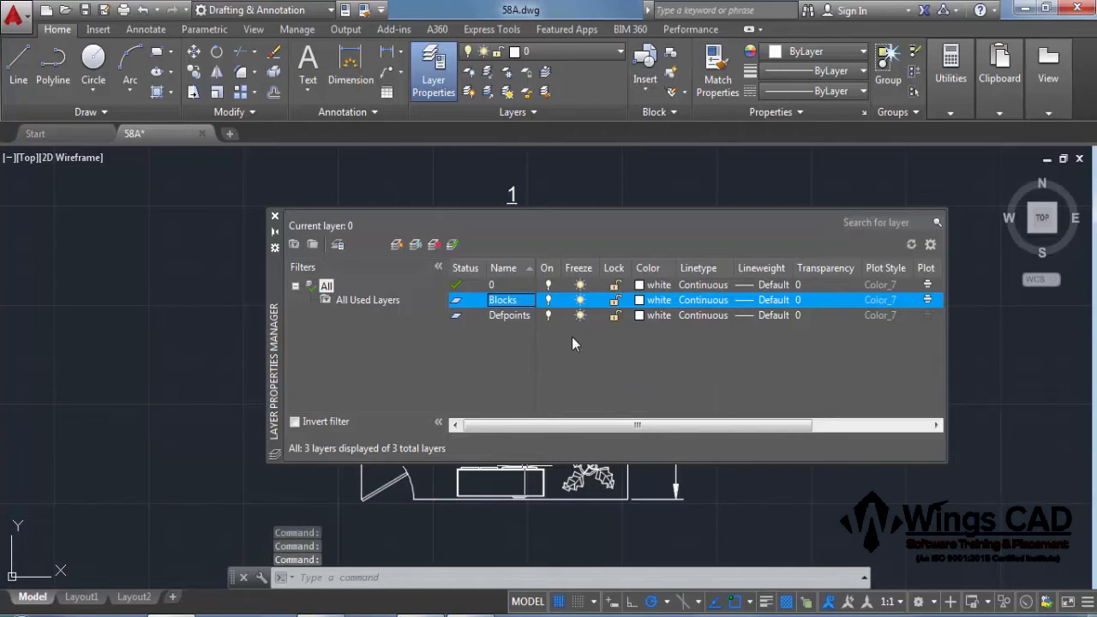
drag(274, 315, 158, 341)
click(523, 325)
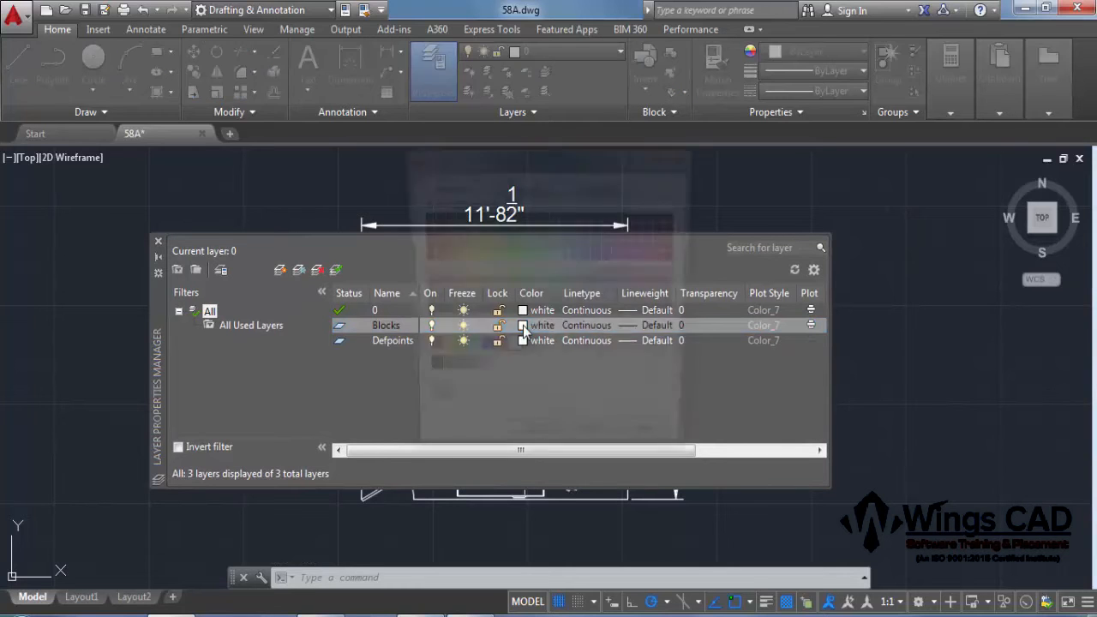
click(424, 351)
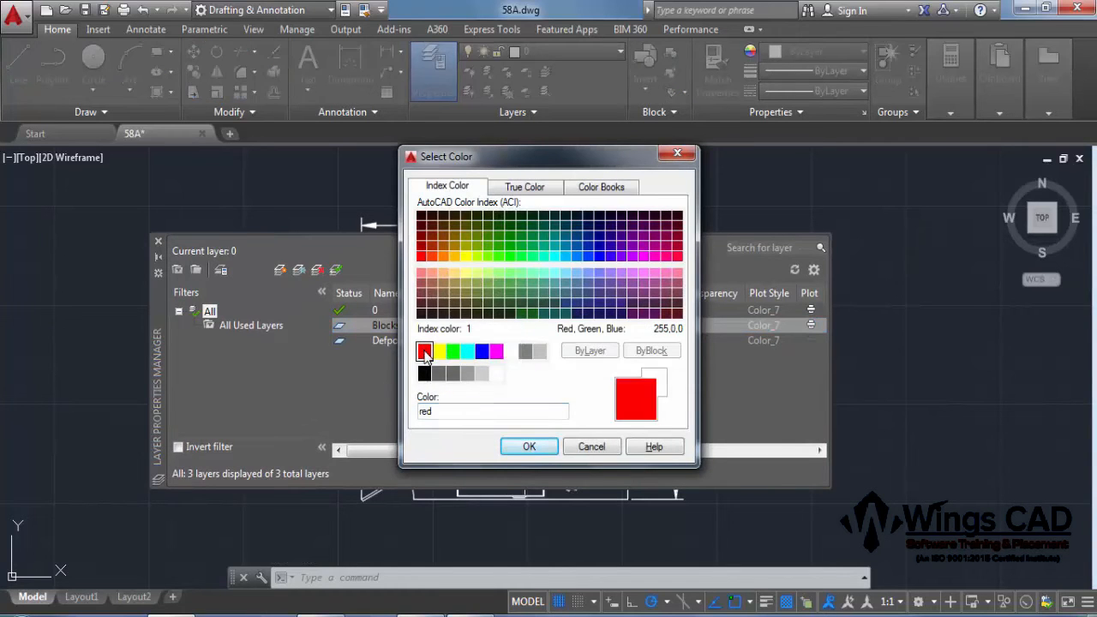
click(528, 448)
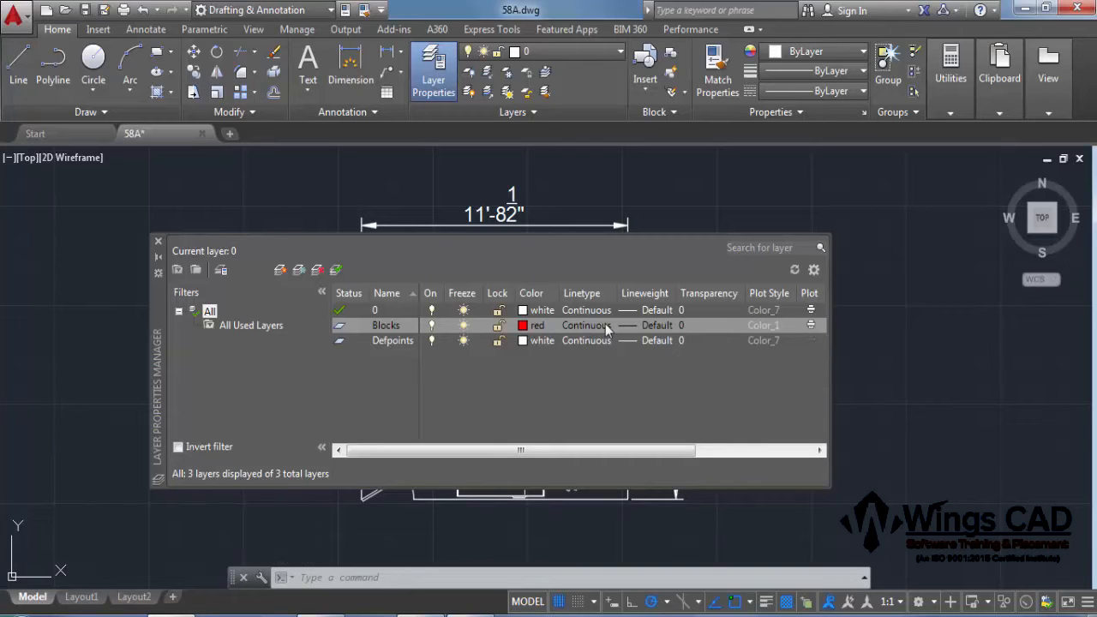
- Collapse the layer manager and assign the room's furniture, plant and door to the Blocks layer, leaving out the Room 1 label
click(157, 257)
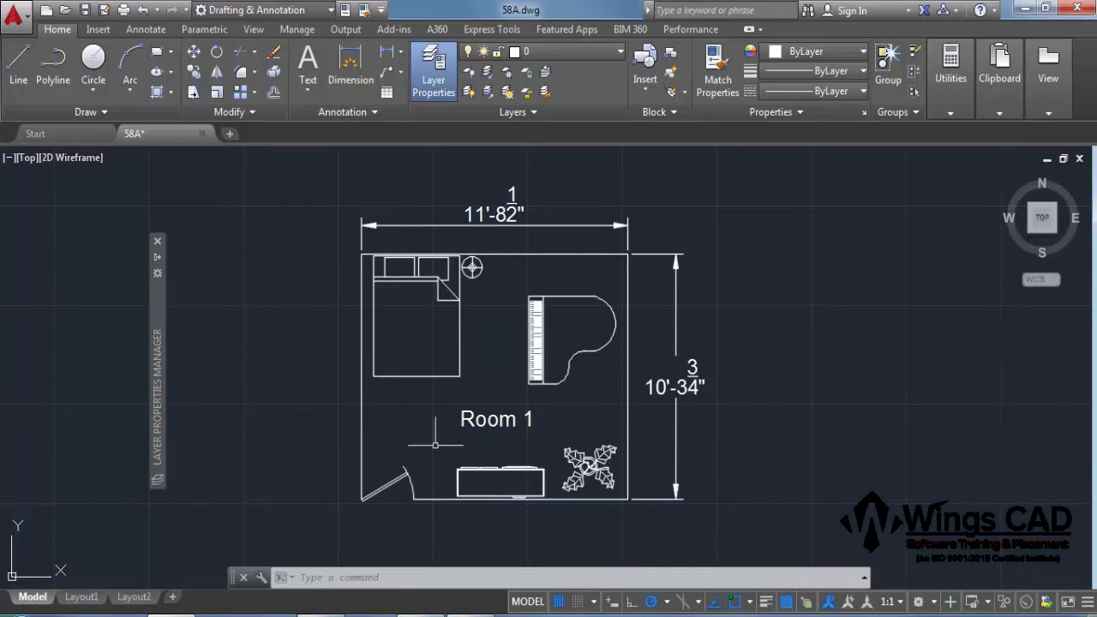
click(589, 490)
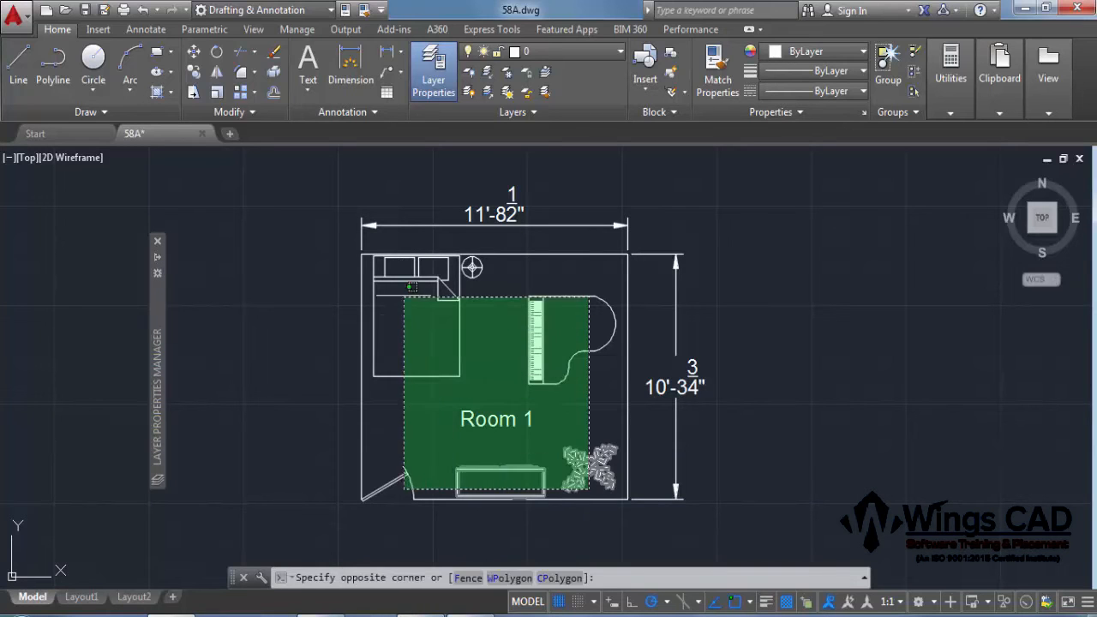
click(394, 256)
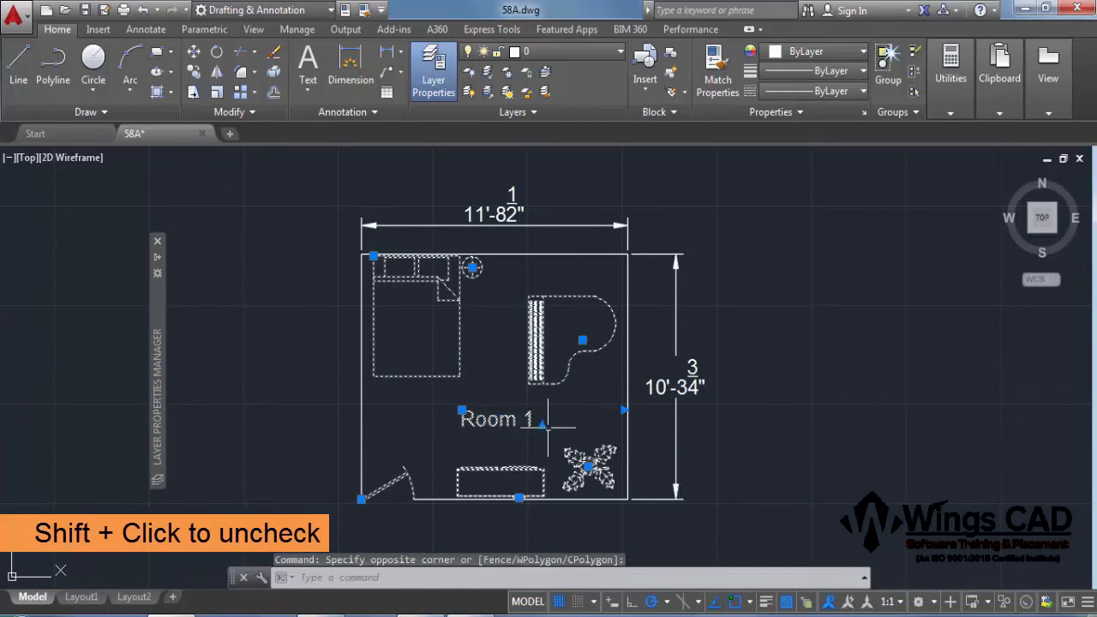
shift+click(501, 418)
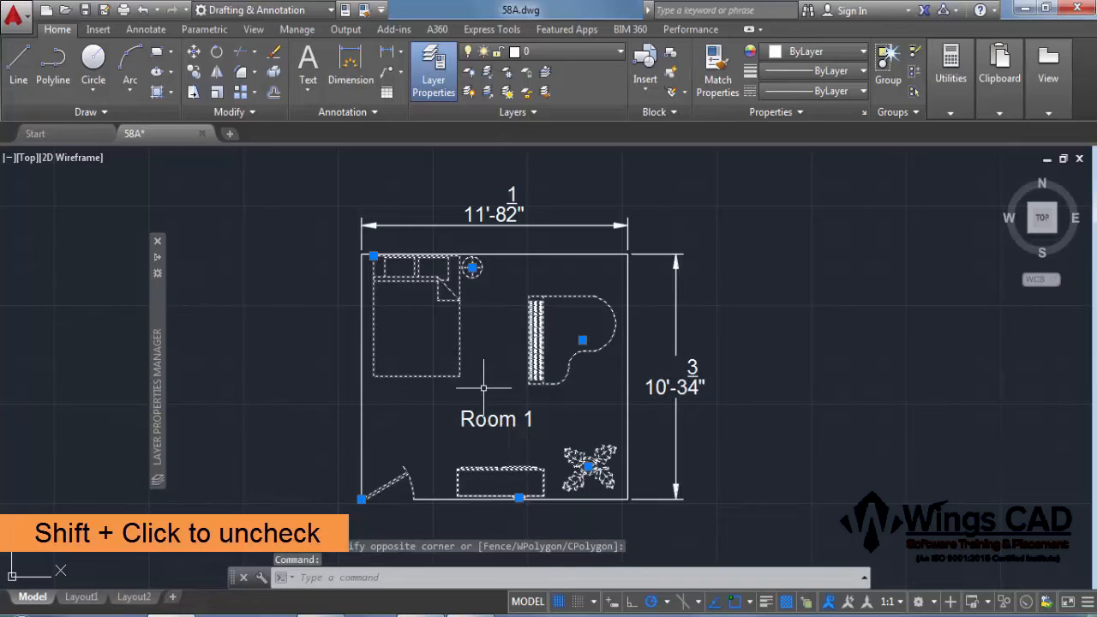
click(572, 53)
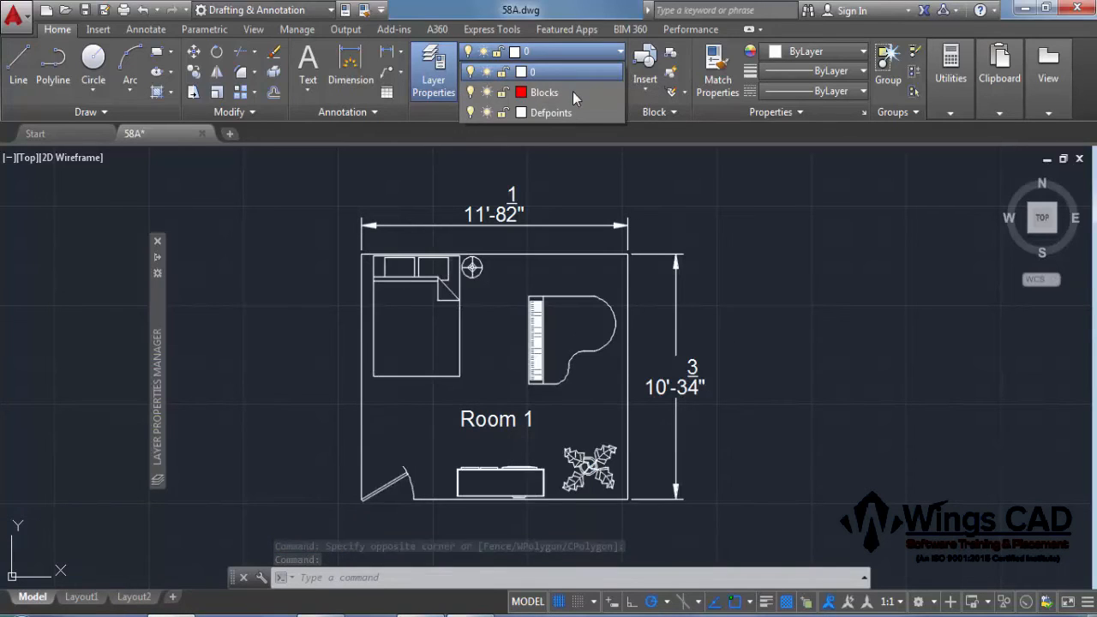
click(578, 97)
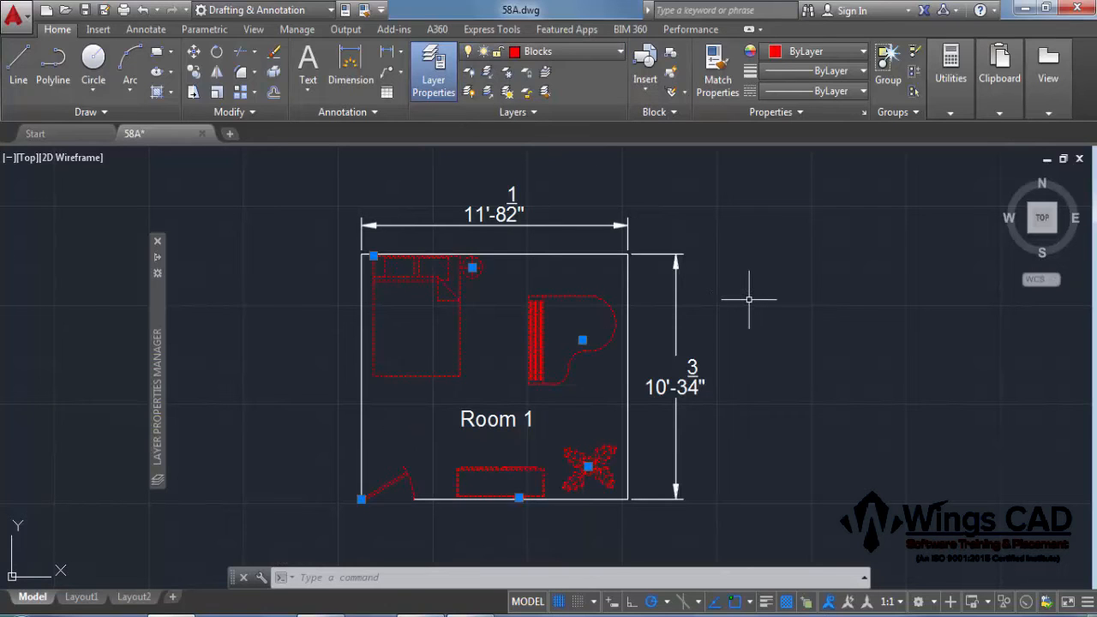
key(Escape)
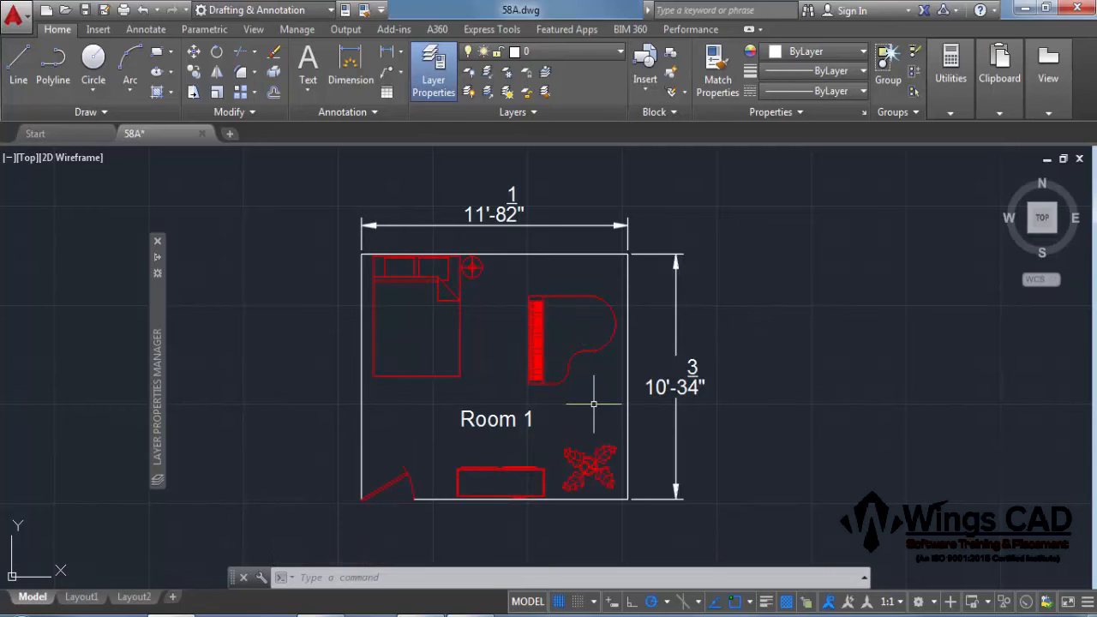
- Lock the Blocks layer and select the furniture and door across the room to test the lock
mouse_move(162, 263)
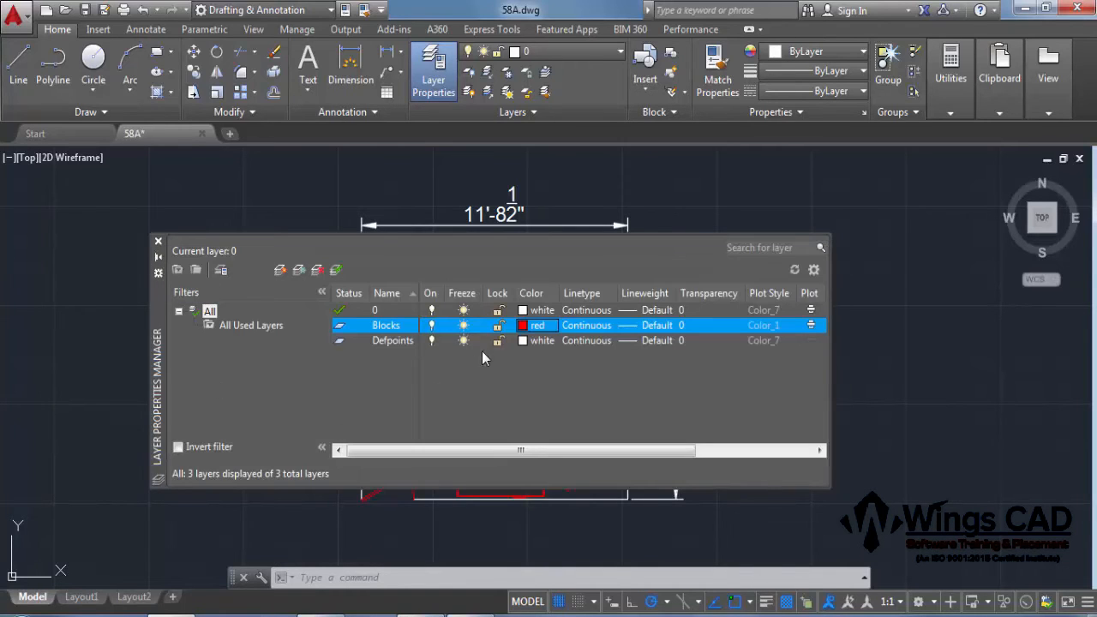
click(497, 329)
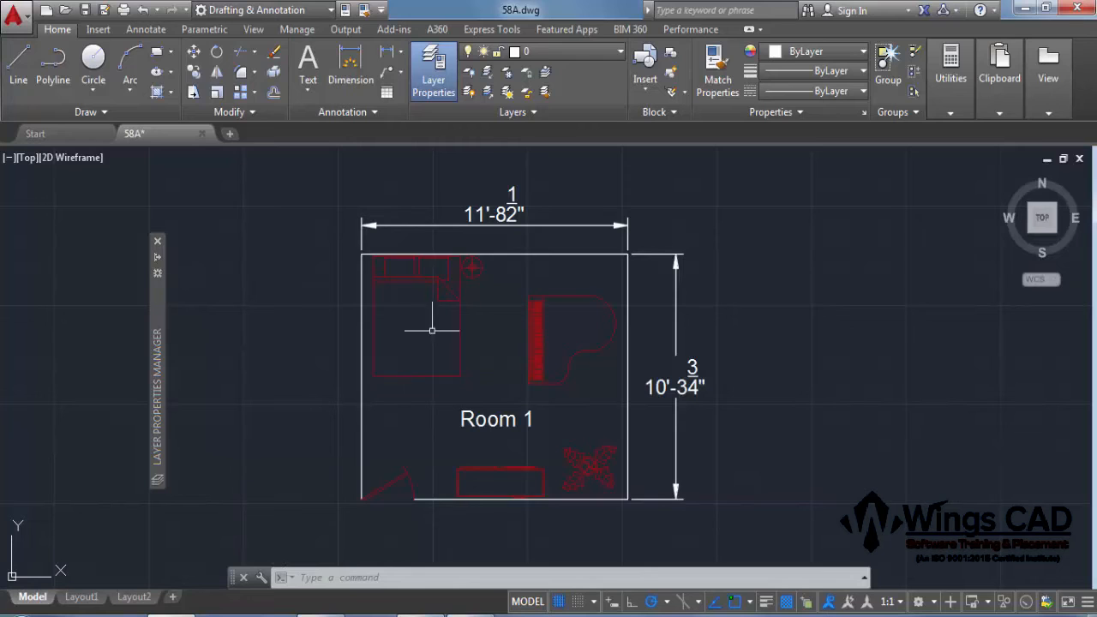
click(543, 470)
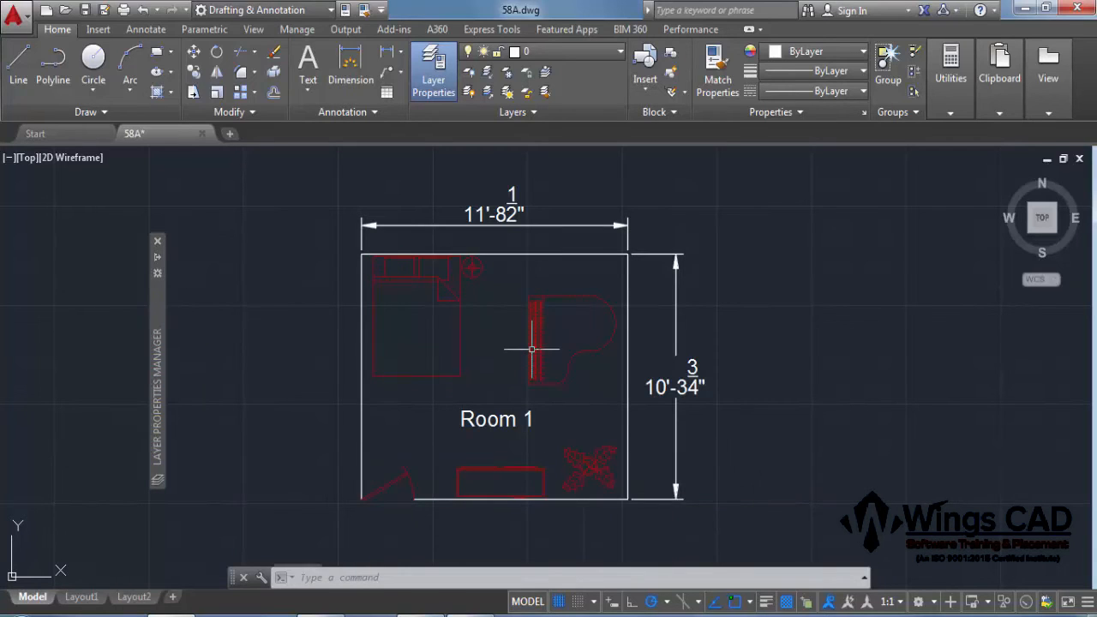
click(451, 296)
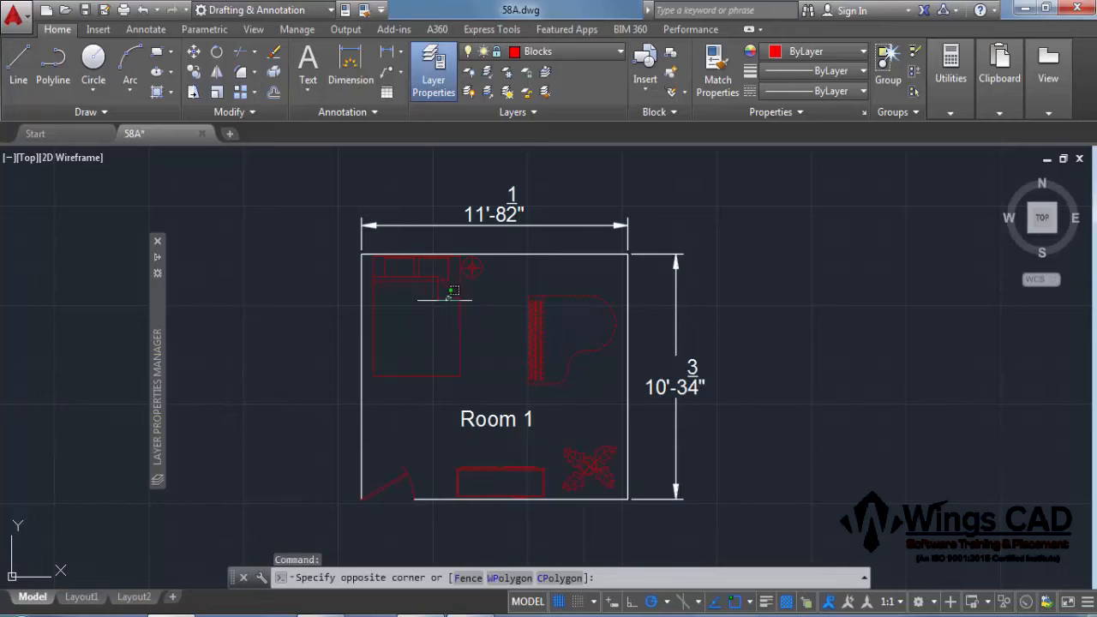
click(545, 477)
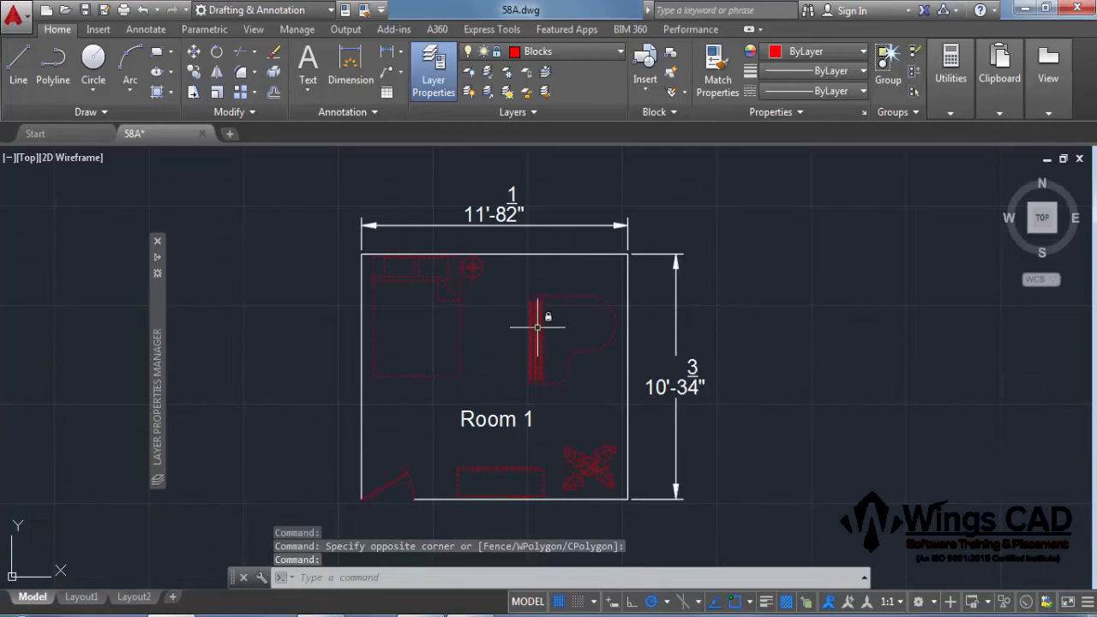
- Try to delete the furniture on the locked layer, then test starting a line from the bed and cancel it
key(Delete)
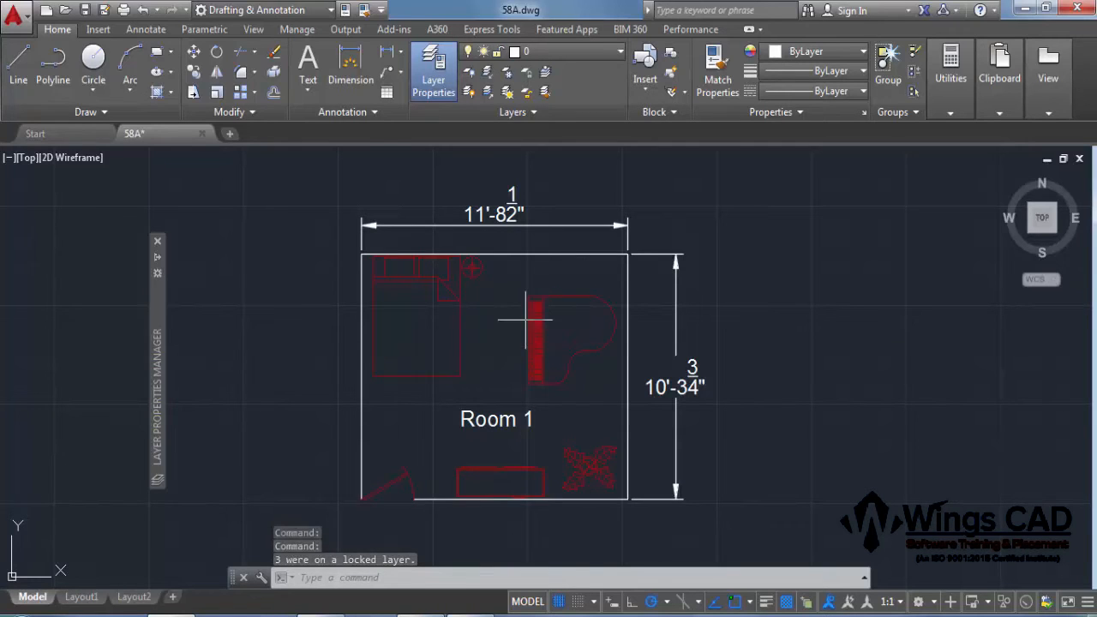
click(526, 320)
click(440, 360)
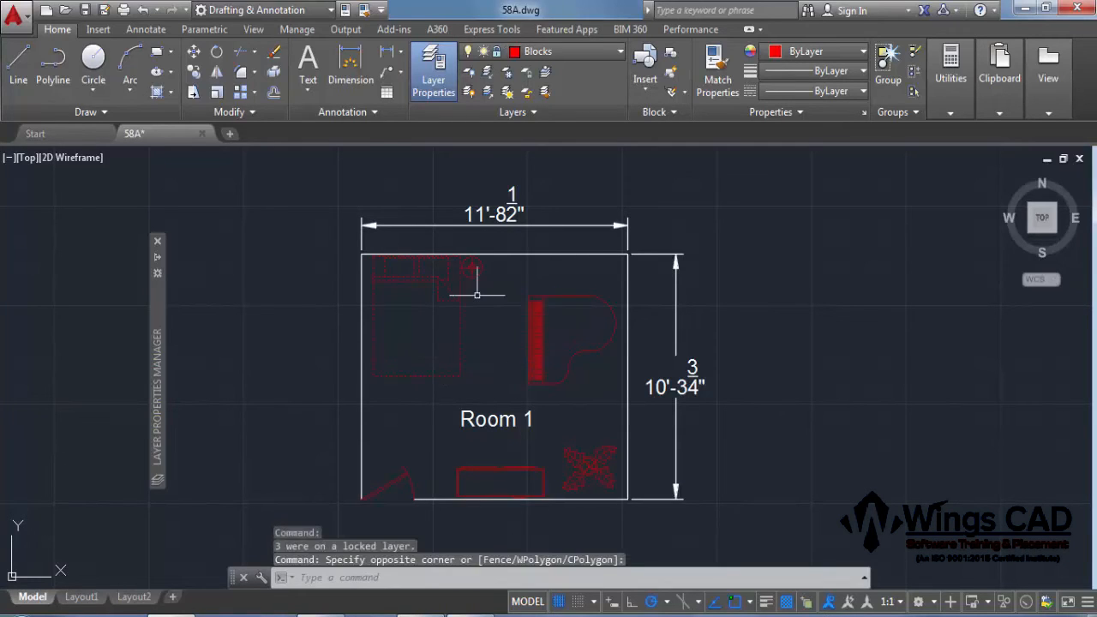
click(18, 65)
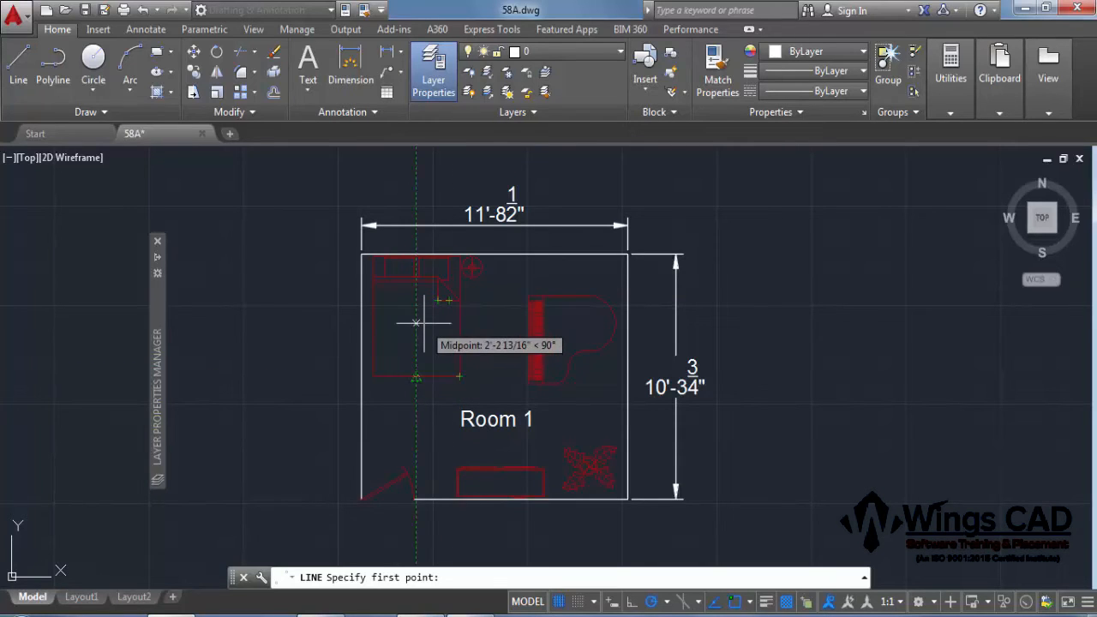
key(Escape)
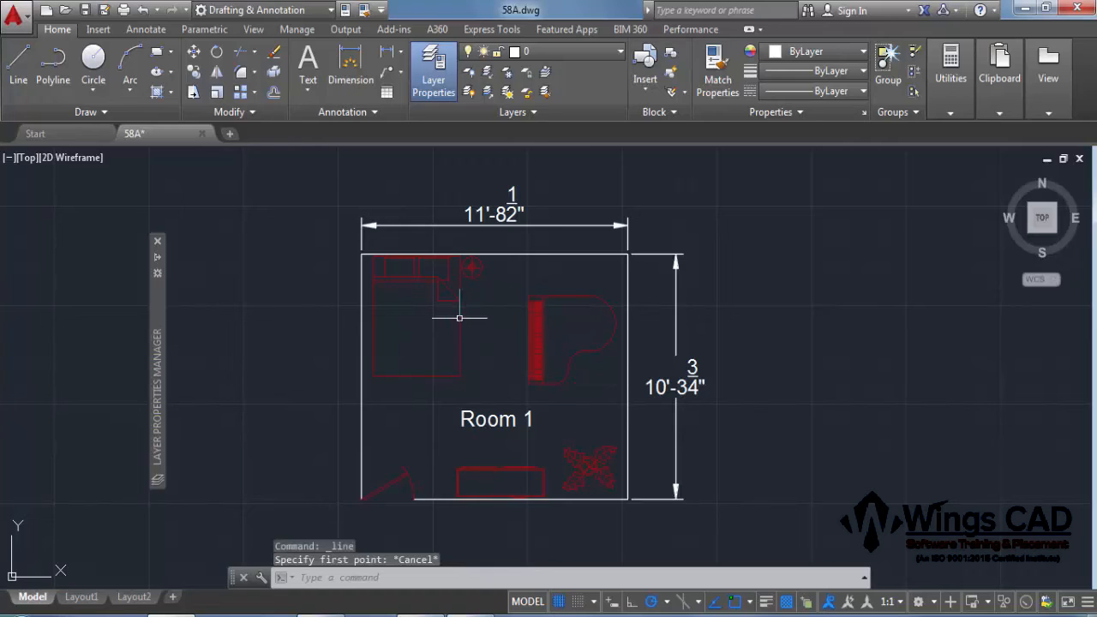
- Test stronger locked layer fading and a value of 12%, and return the fading to 50%
mouse_move(459, 318)
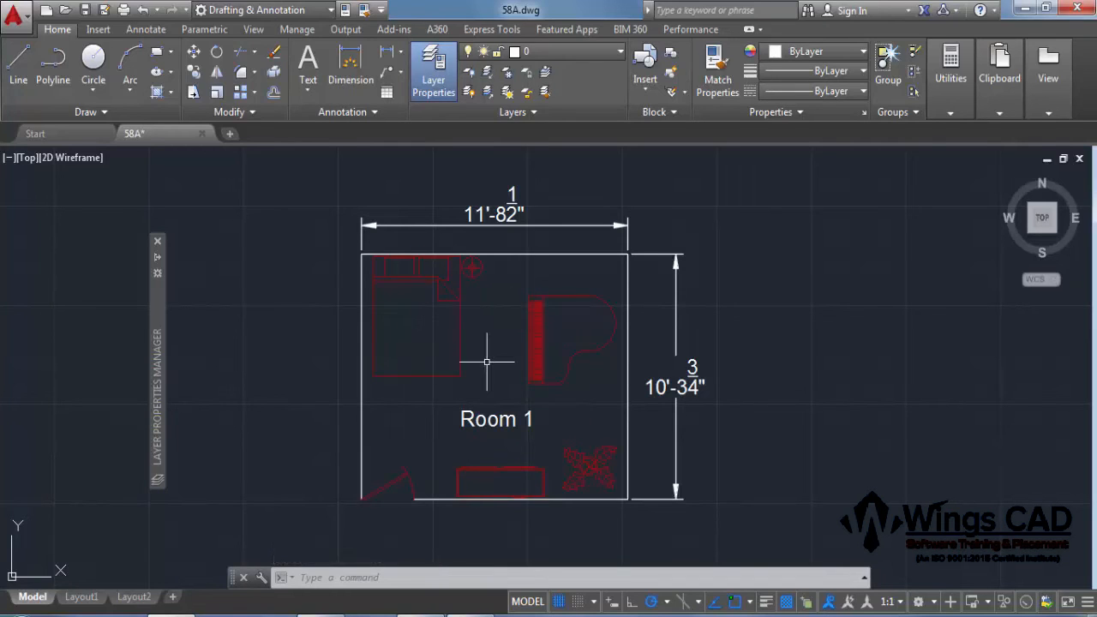
click(562, 116)
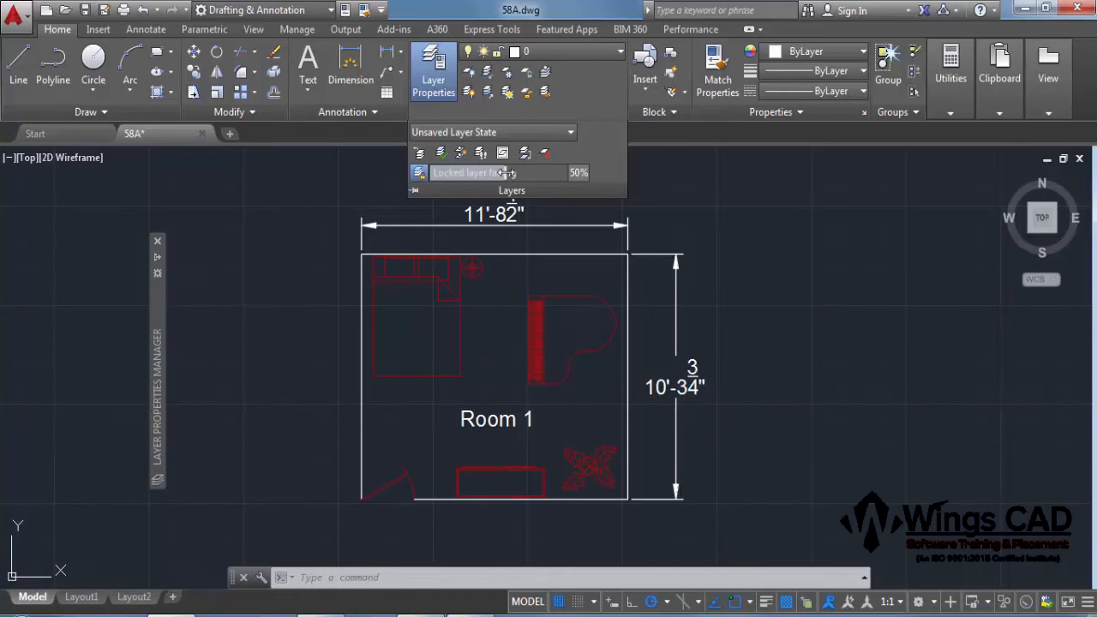
drag(505, 173, 610, 178)
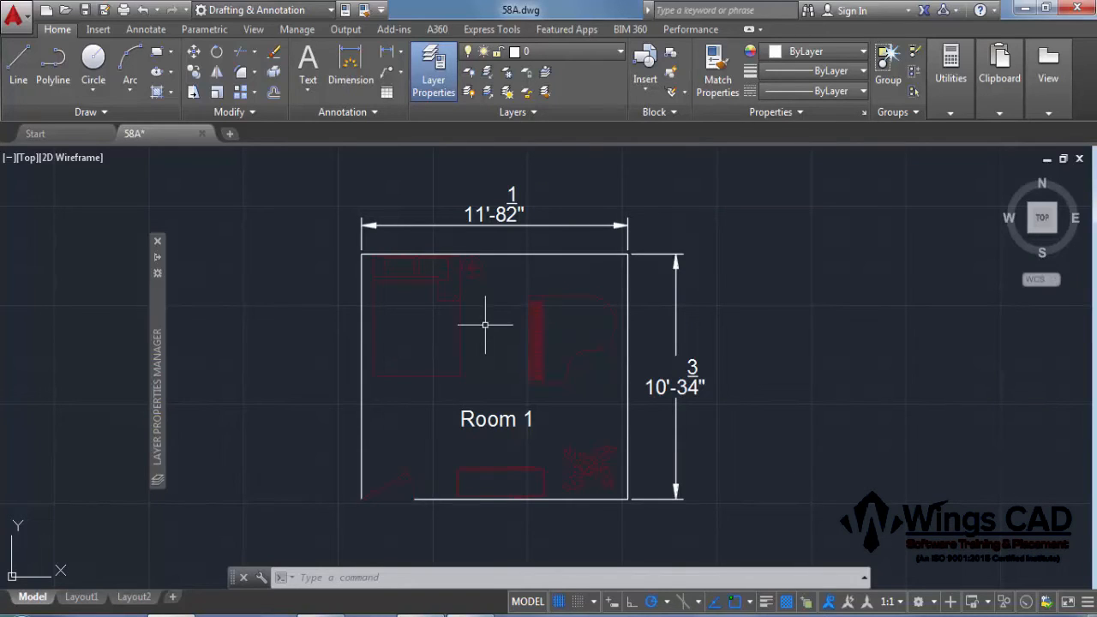
click(512, 111)
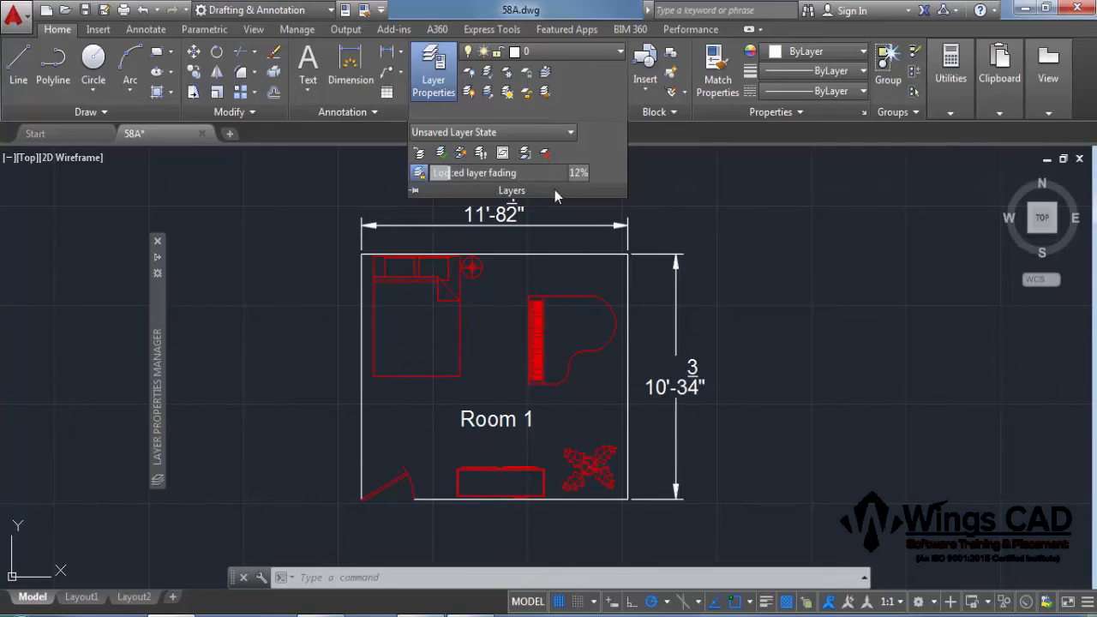
drag(578, 173, 578, 173)
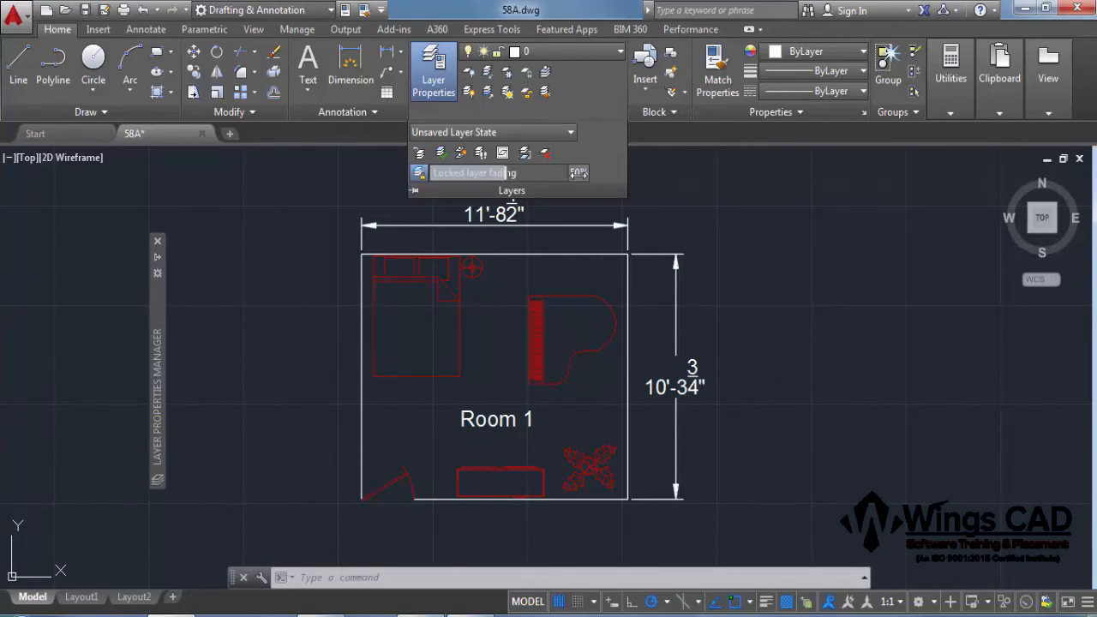
- Create a new layer named Dimensions and set its color to green
mouse_move(160, 261)
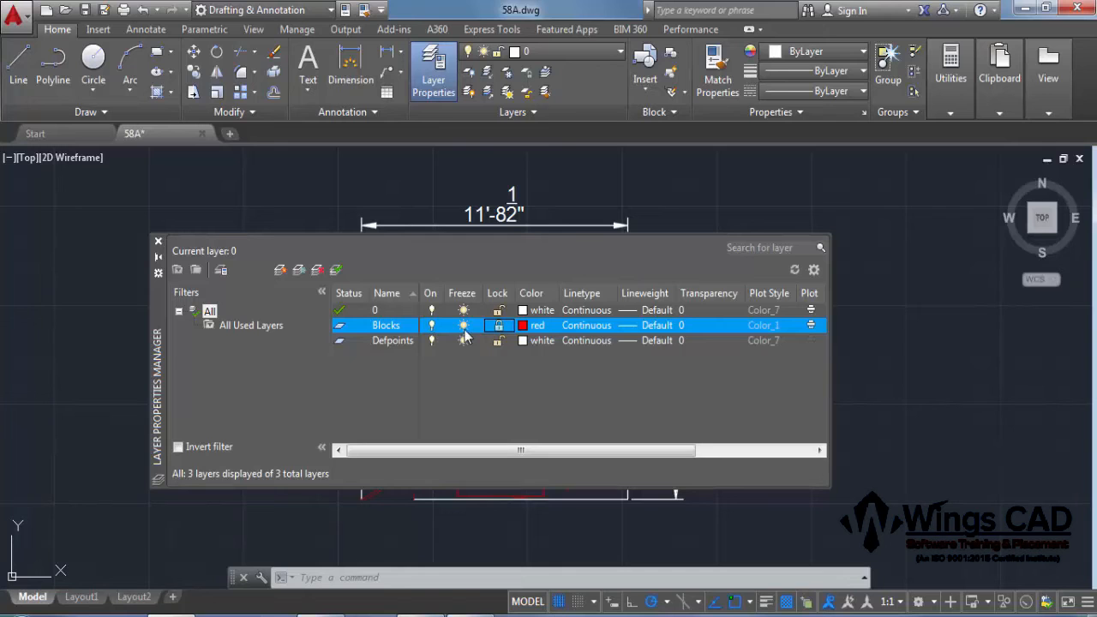
click(279, 271)
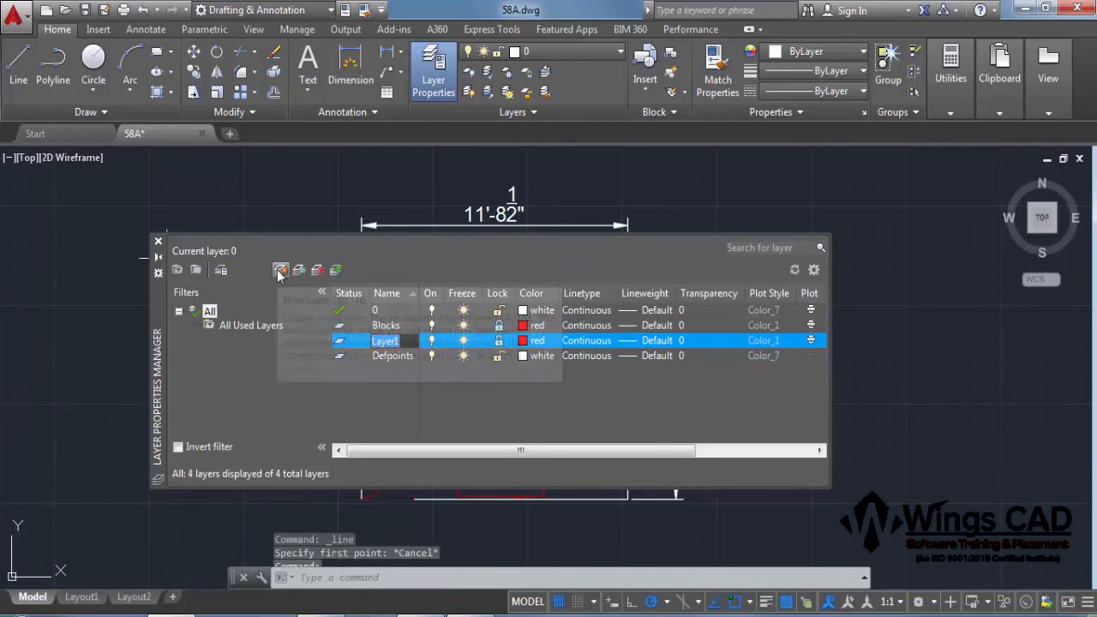
text(Di)
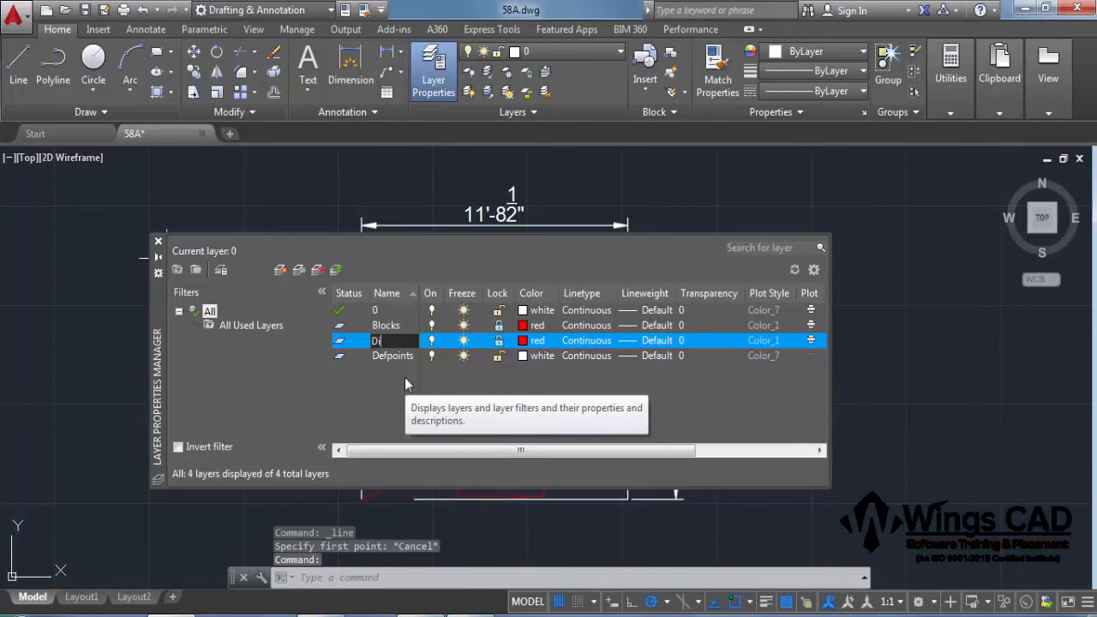
text(mension)
key(Return)
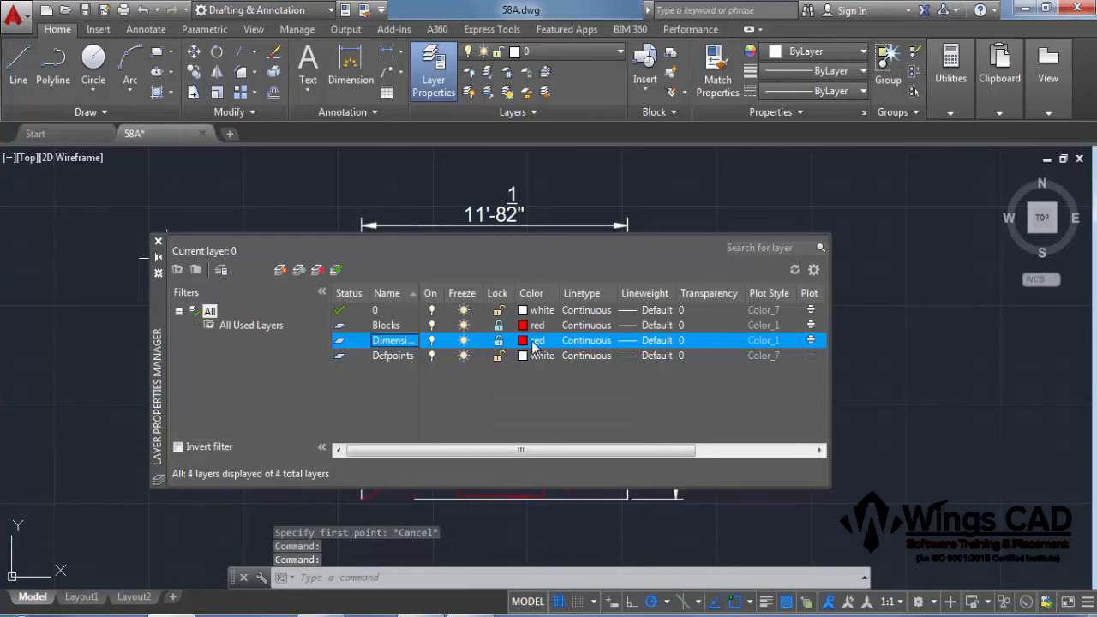
click(526, 345)
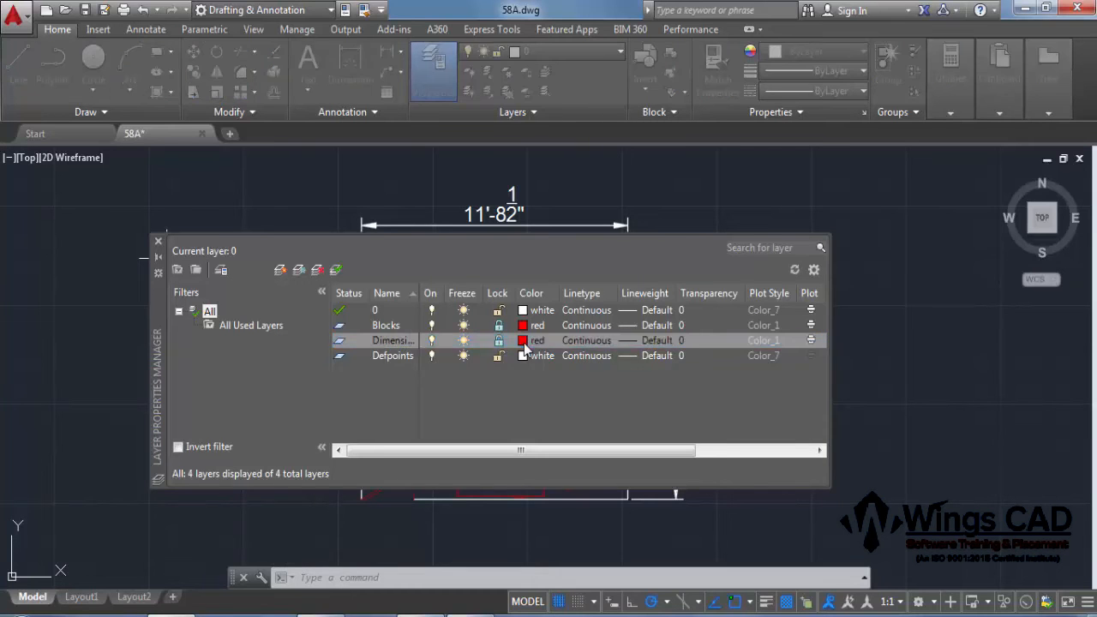
click(452, 351)
click(519, 446)
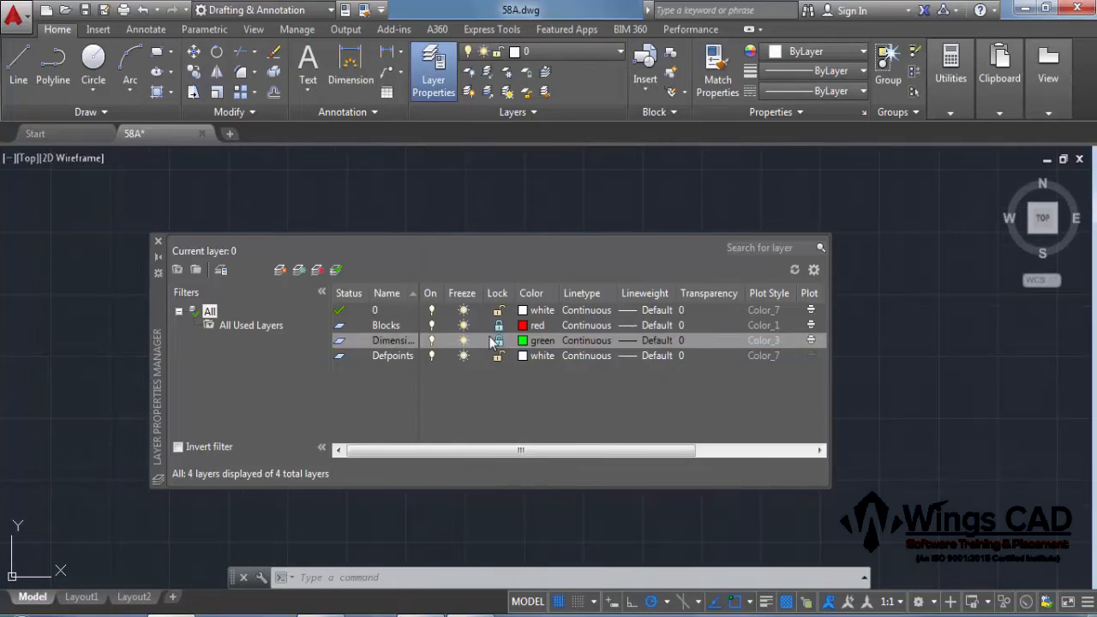
- Unlock the Dimensions layer while leaving the Blocks layer locked
double_click(389, 324)
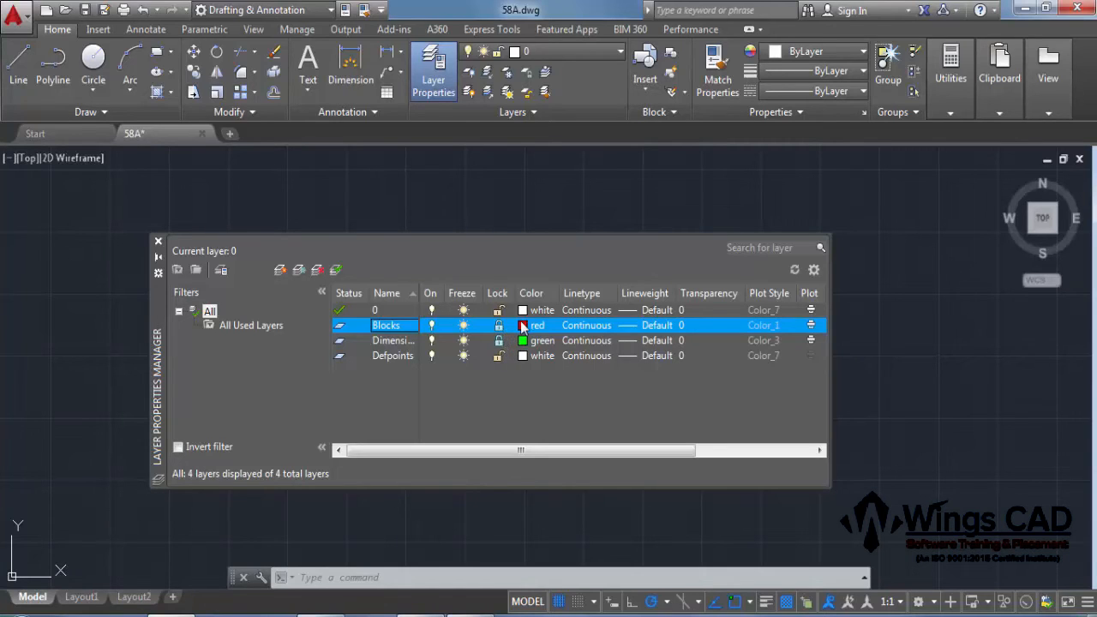
click(393, 312)
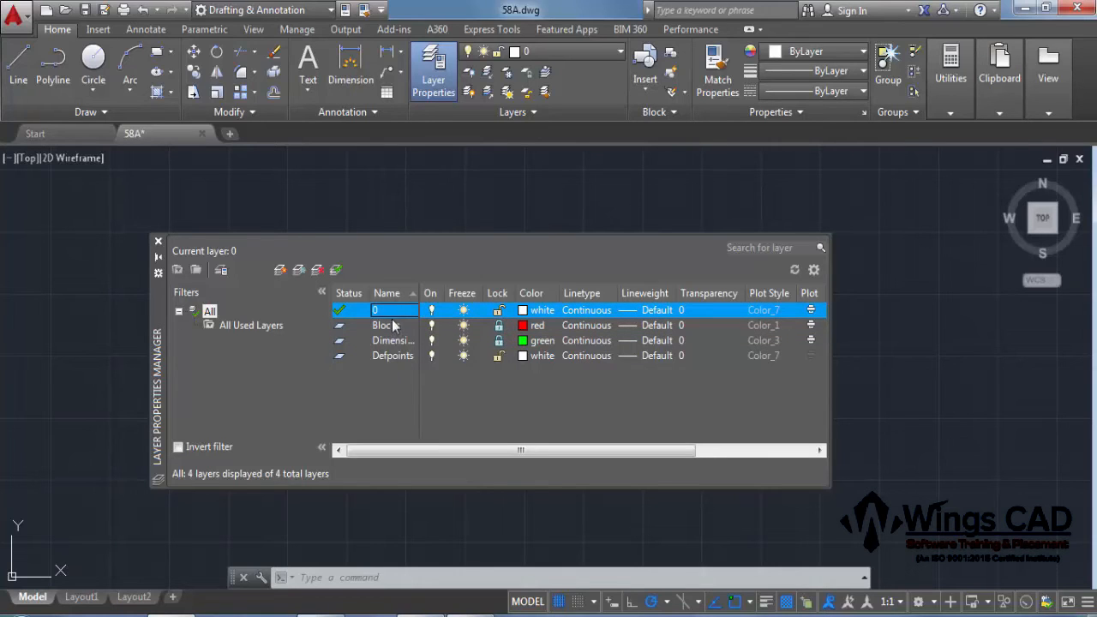
click(501, 341)
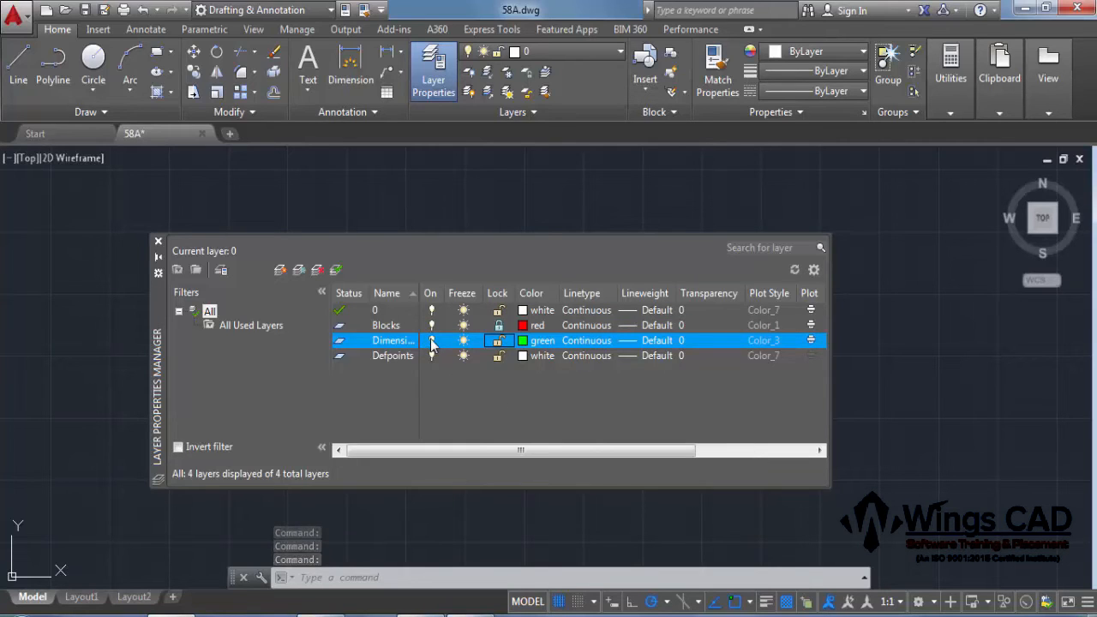
- Collapse the layer manager, assign the room's horizontal and vertical dimensions to the Dimensions layer and clear the selection
click(156, 257)
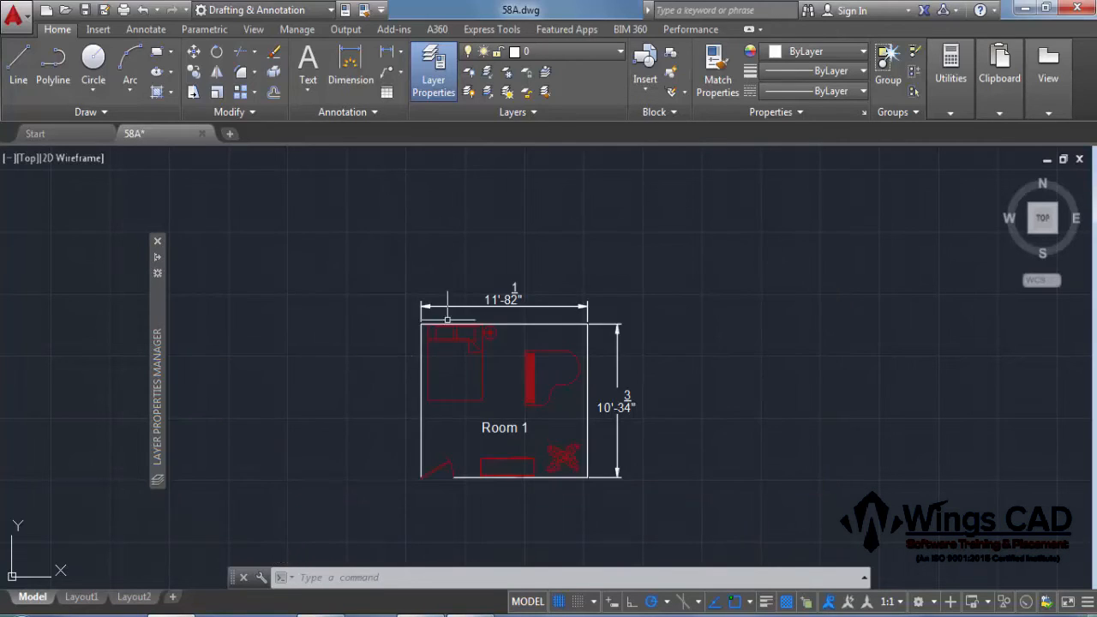
click(511, 305)
click(615, 402)
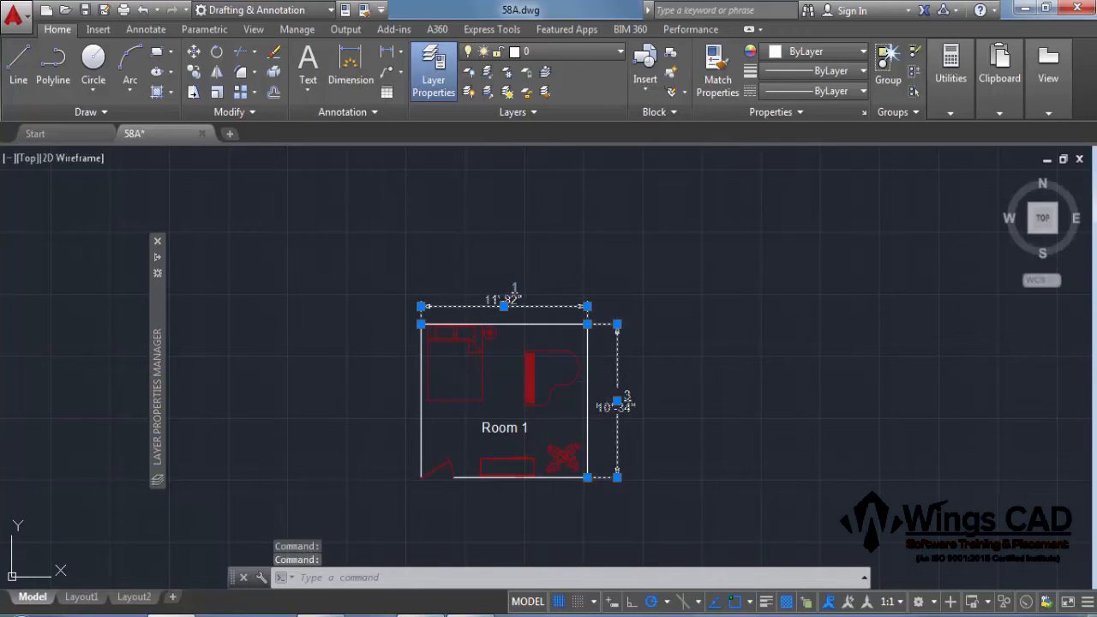
click(574, 50)
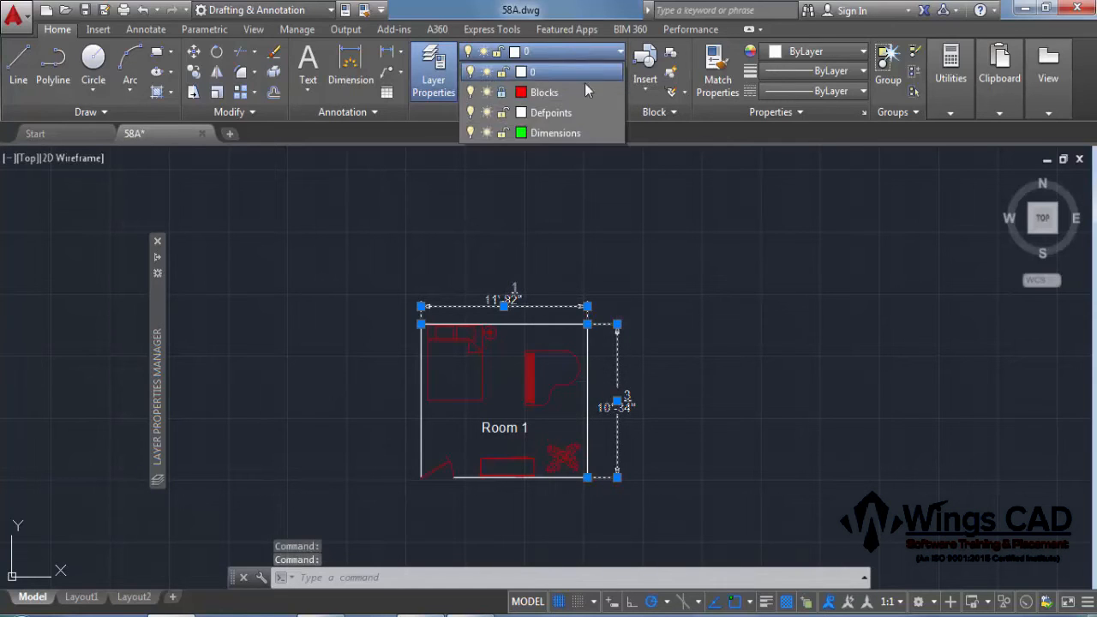
click(606, 137)
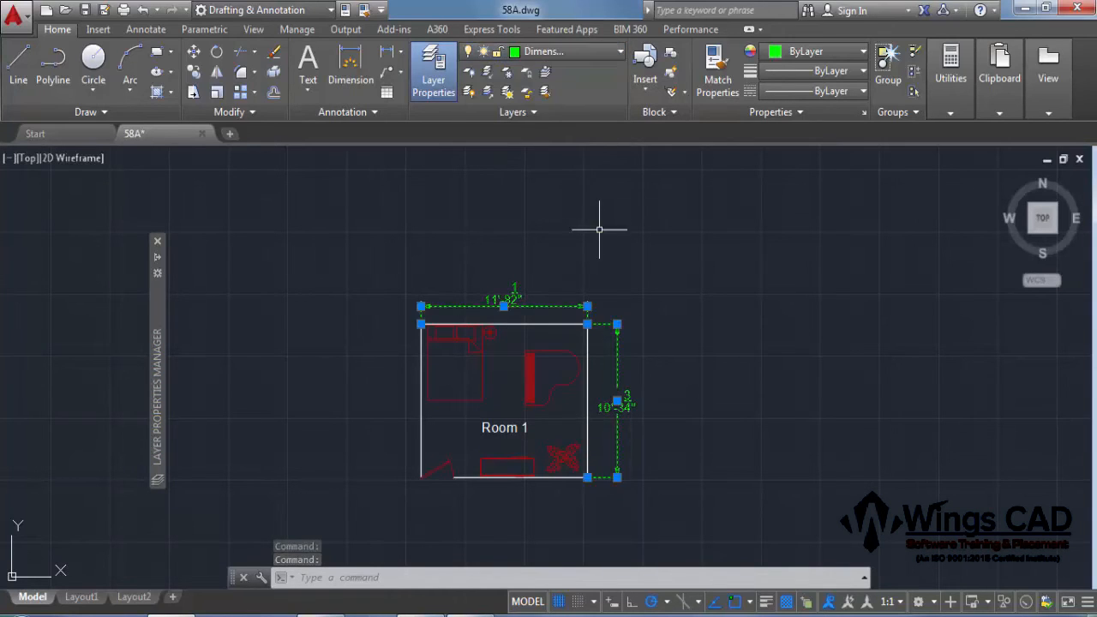
key(Escape)
- Expand the layer manager and arrange it beside the room plan so that both can be seen
mouse_move(155, 261)
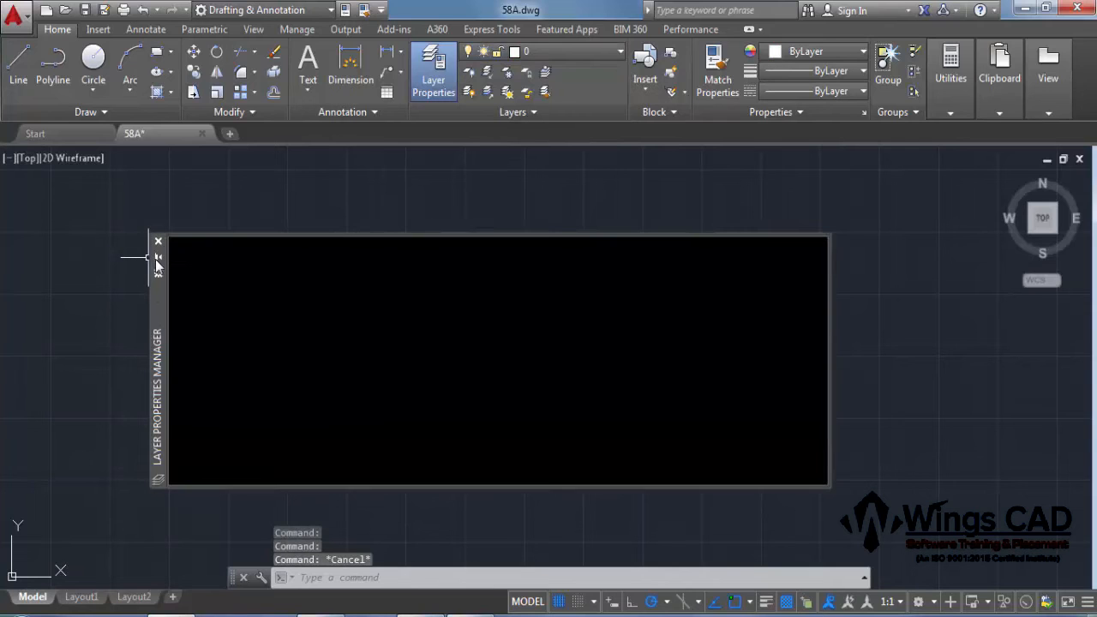
drag(118, 254, 100, 248)
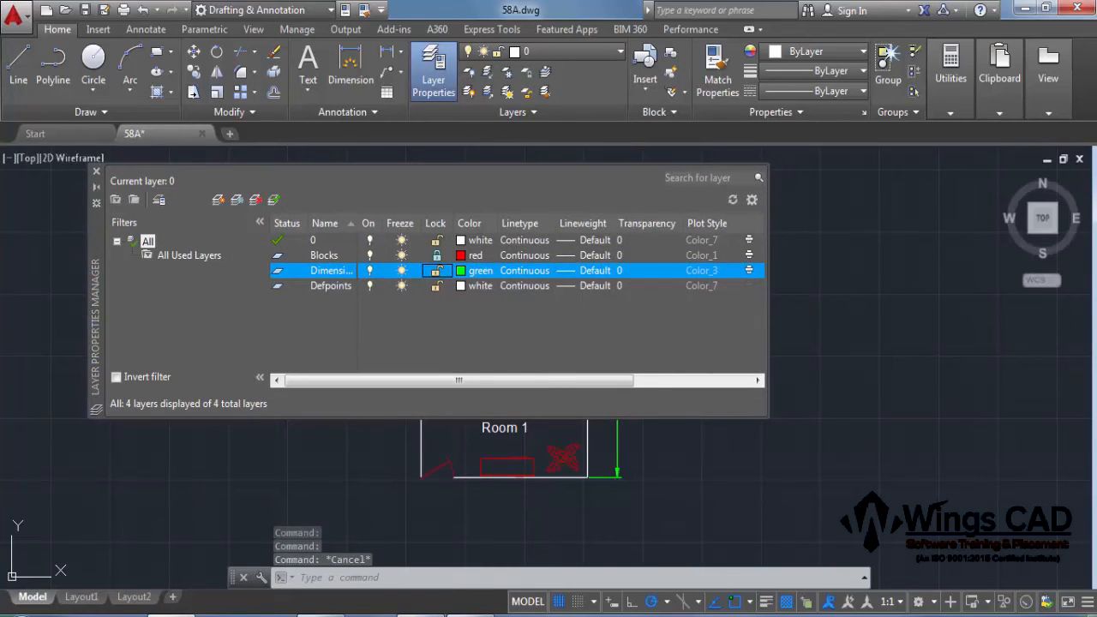
middle_drag(547, 443, 931, 411)
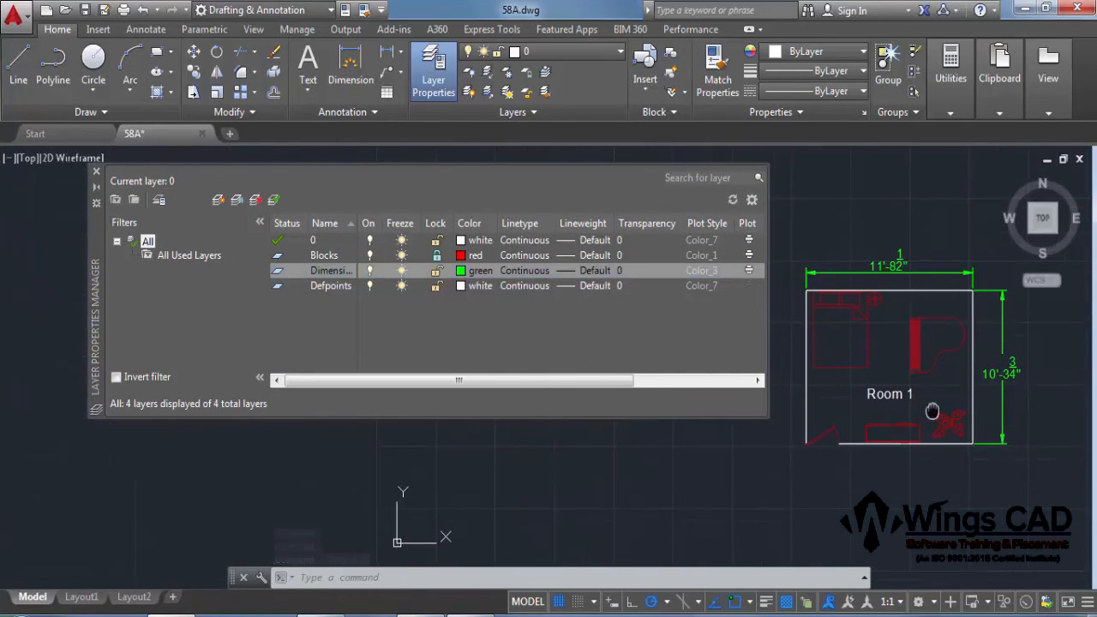
- Turn the Dimensions layer off and on again, and freeze and thaw it
click(370, 271)
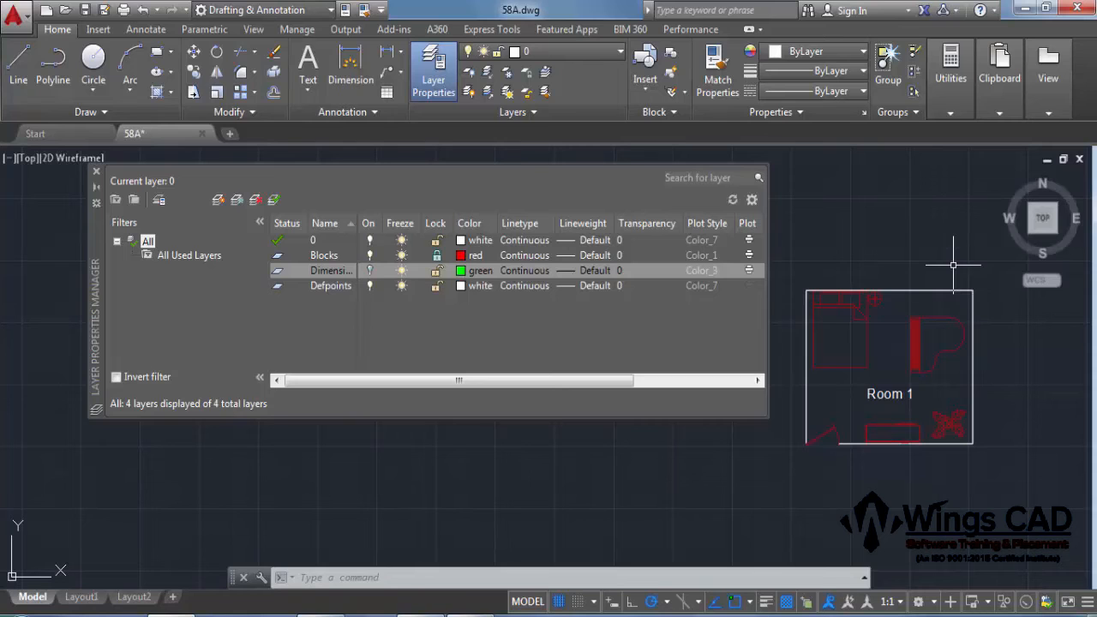
click(370, 271)
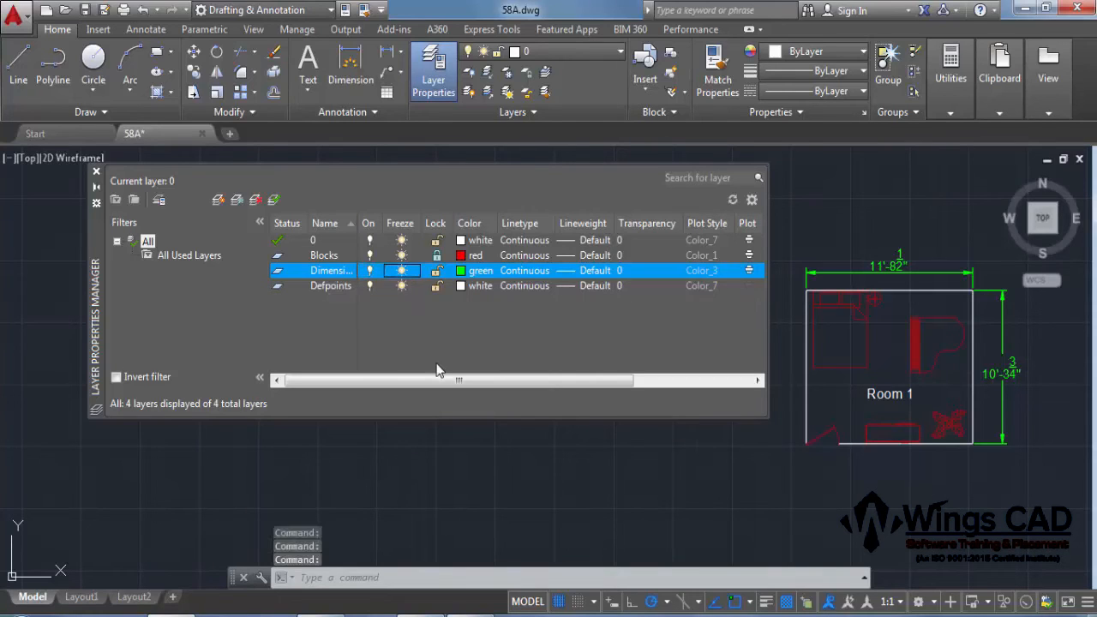
click(402, 270)
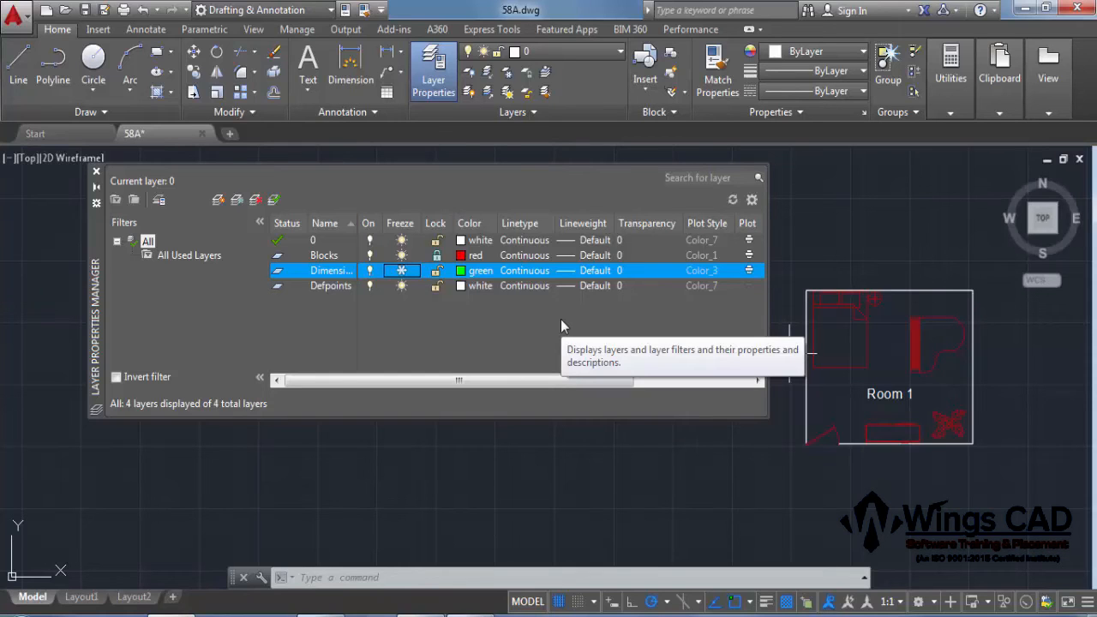
click(401, 272)
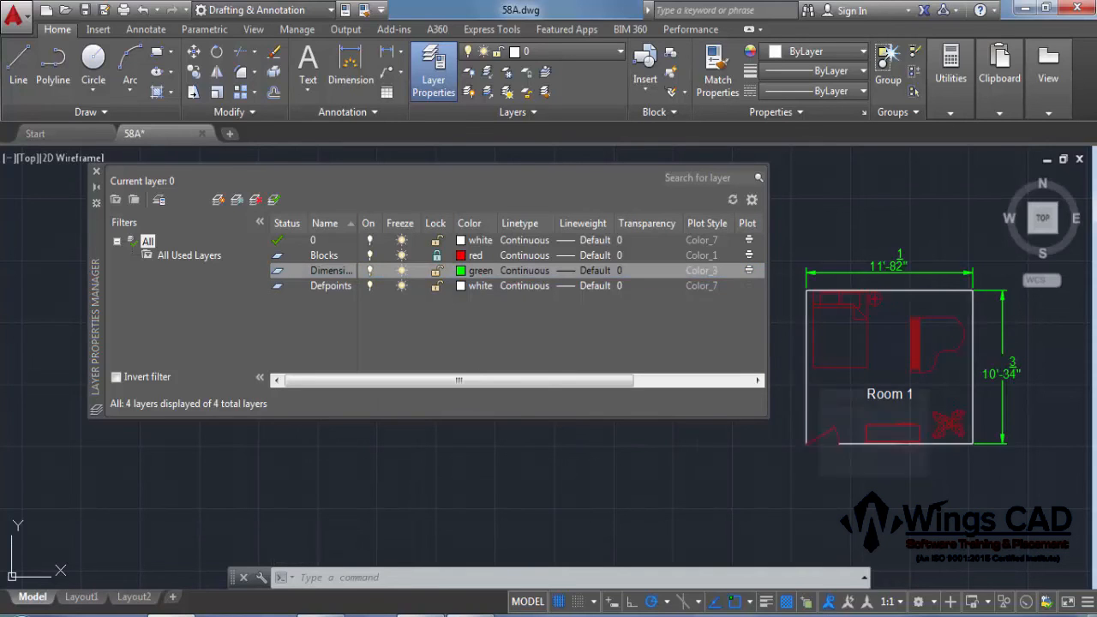
- Load the ACAD_ISO02W100 linetype and assign it to layer 0, which holds the room's wall outline
click(805, 373)
click(330, 242)
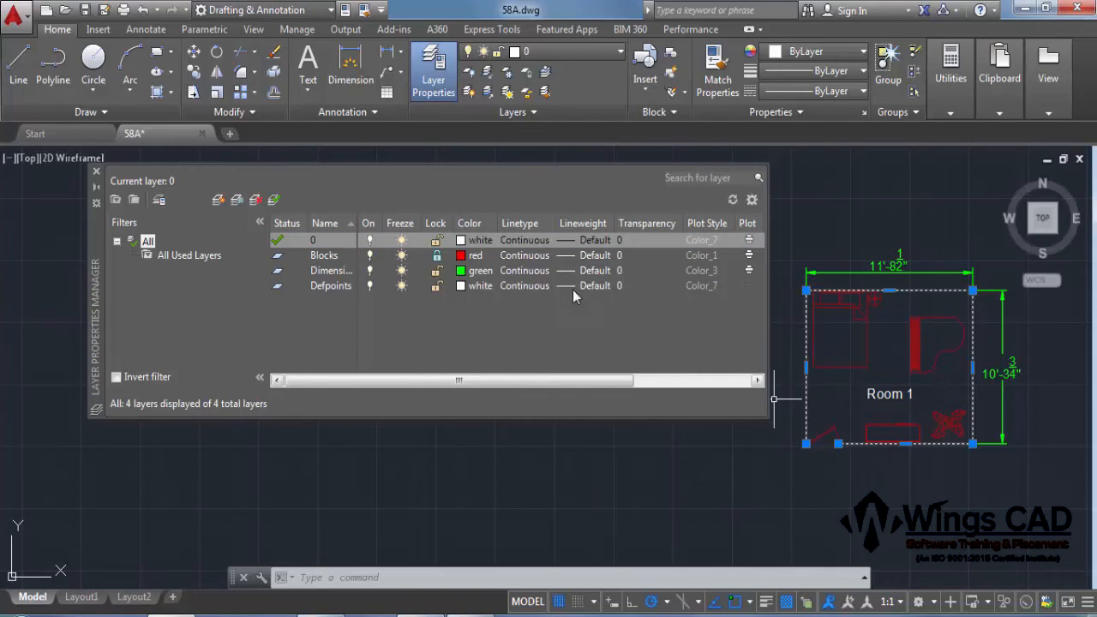
key(Escape)
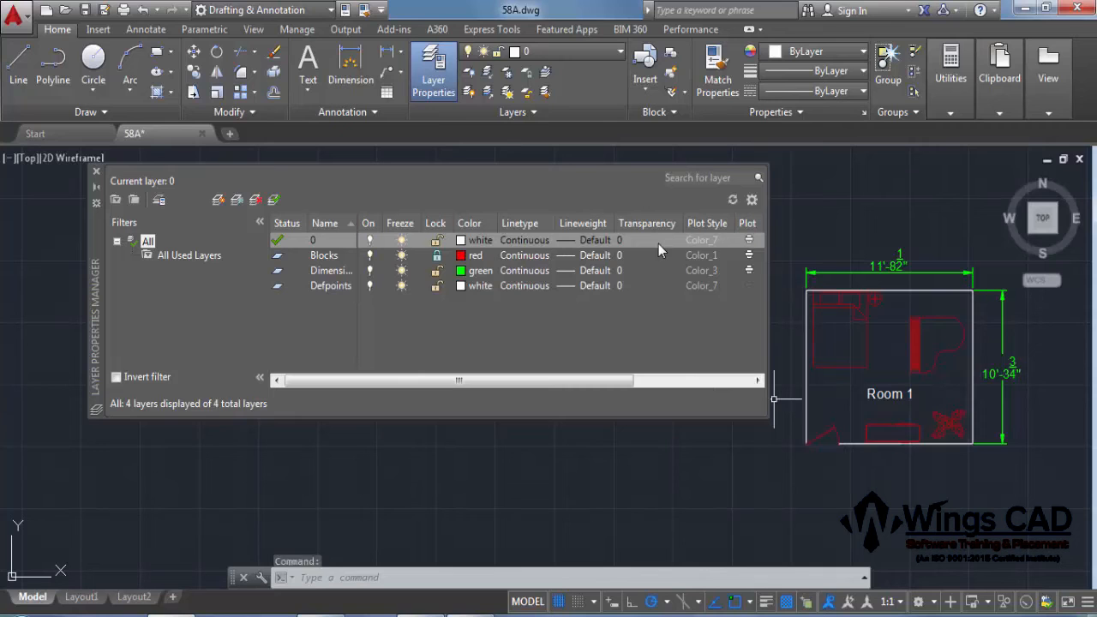
click(531, 239)
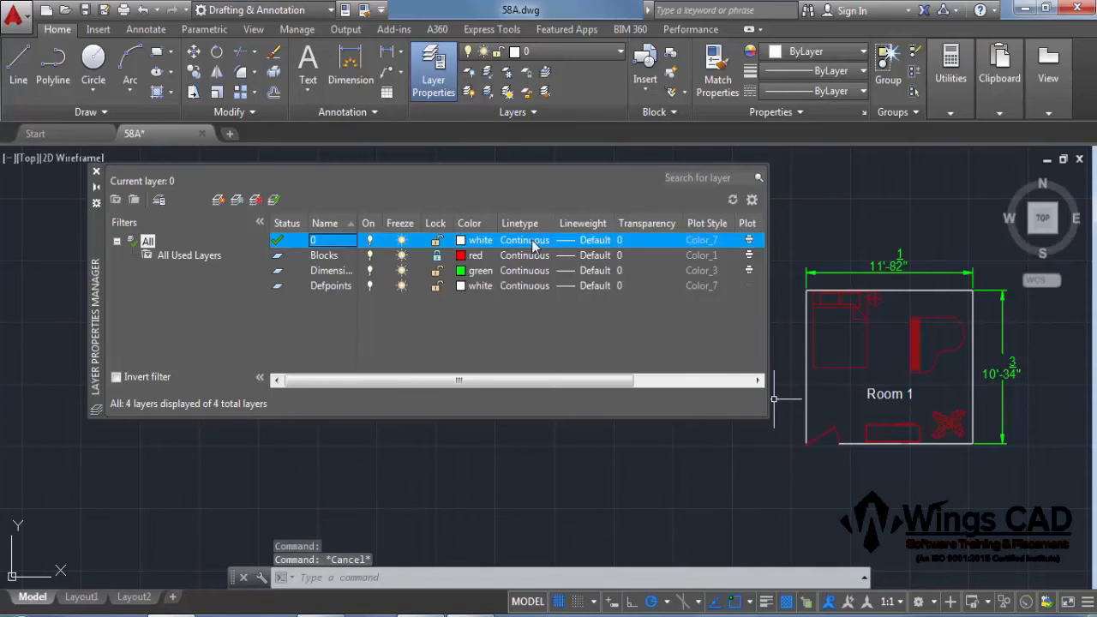
click(579, 404)
click(546, 283)
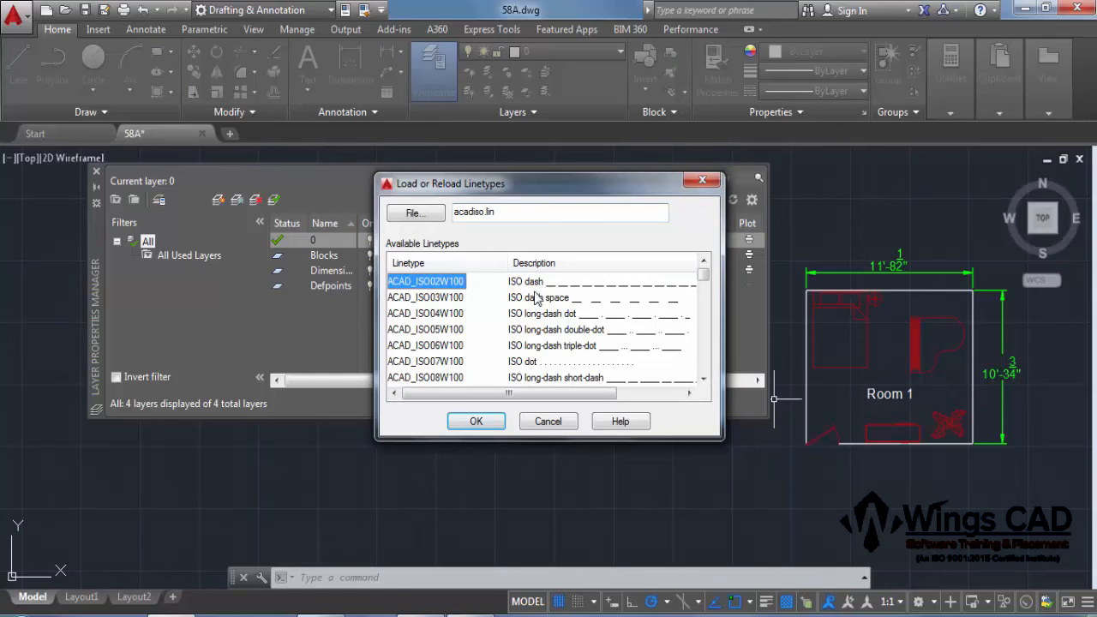
click(476, 421)
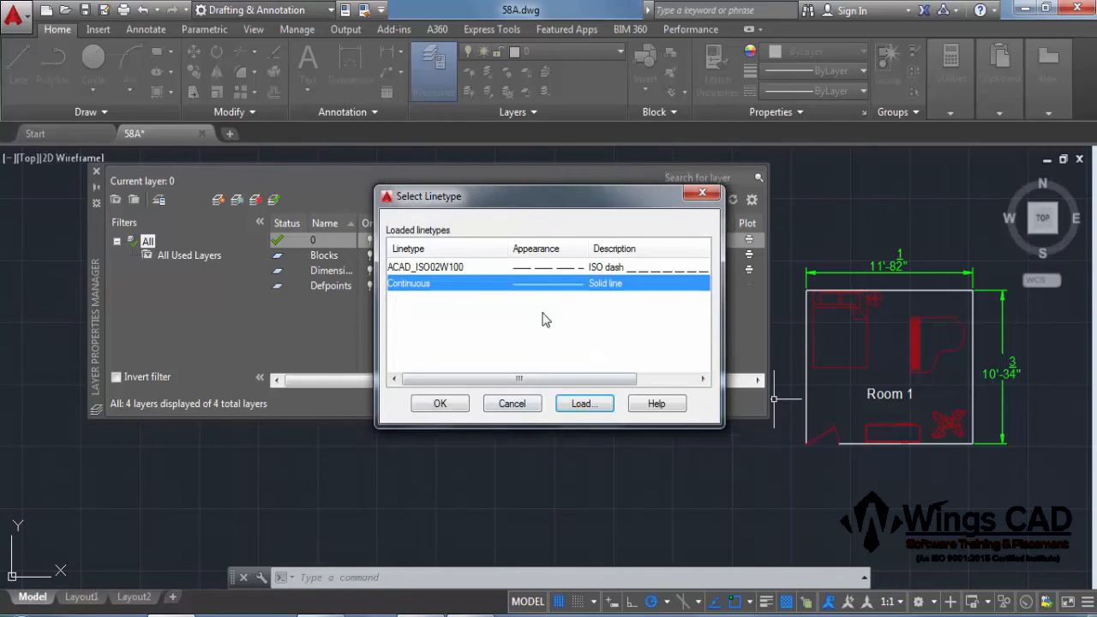
click(572, 270)
click(441, 405)
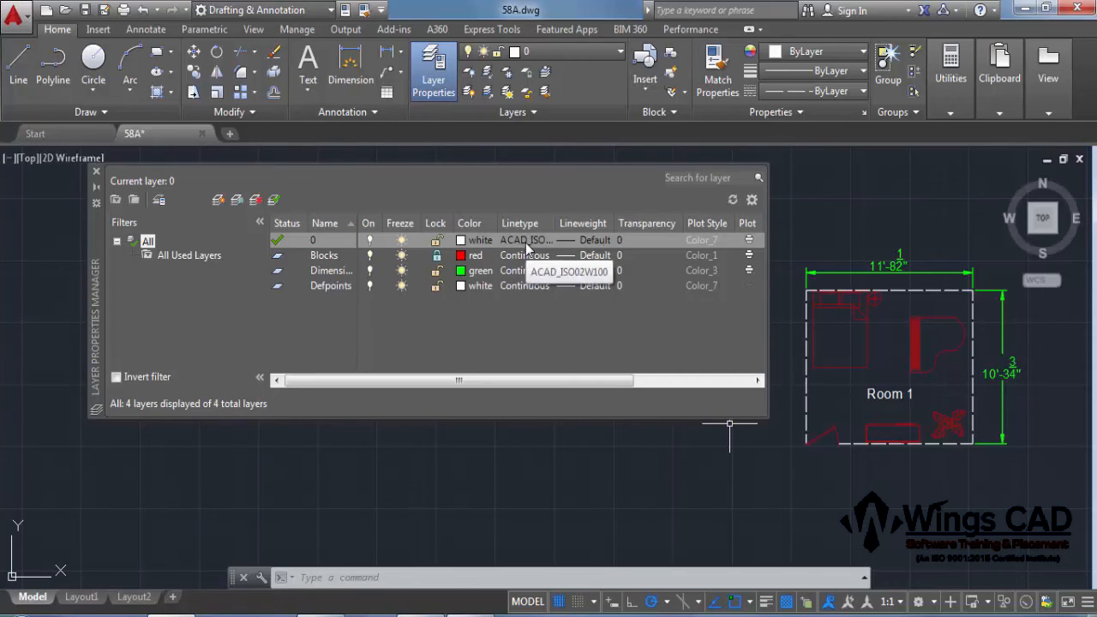
- Set layer 0's lineweight to 0.50 mm and turn on the lineweight display in the drawing
click(595, 240)
click(595, 240)
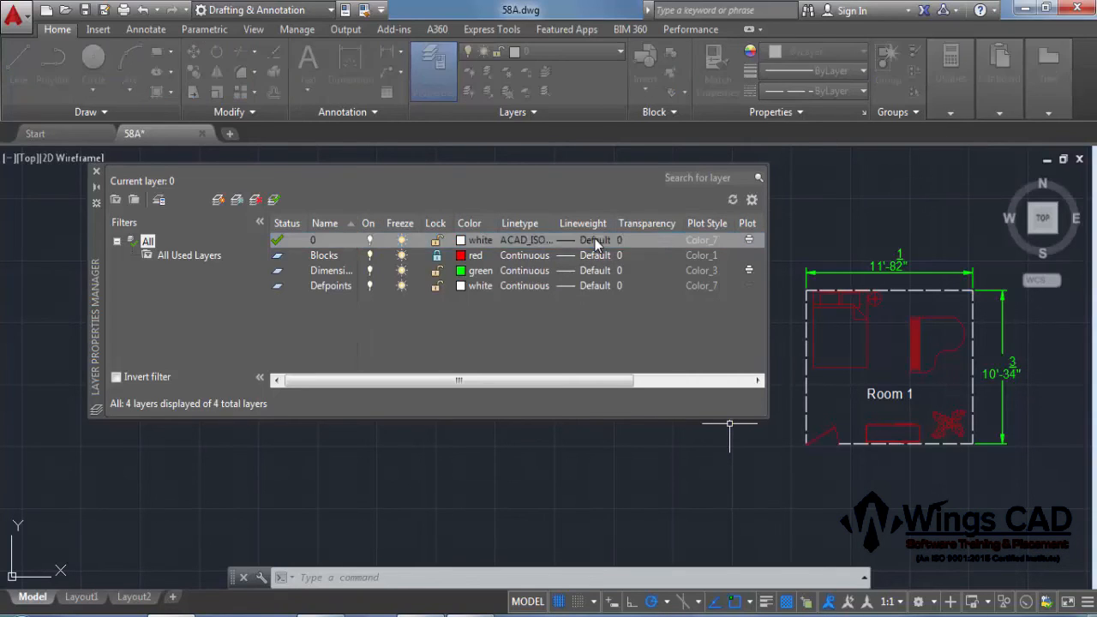
drag(635, 246, 635, 275)
click(531, 296)
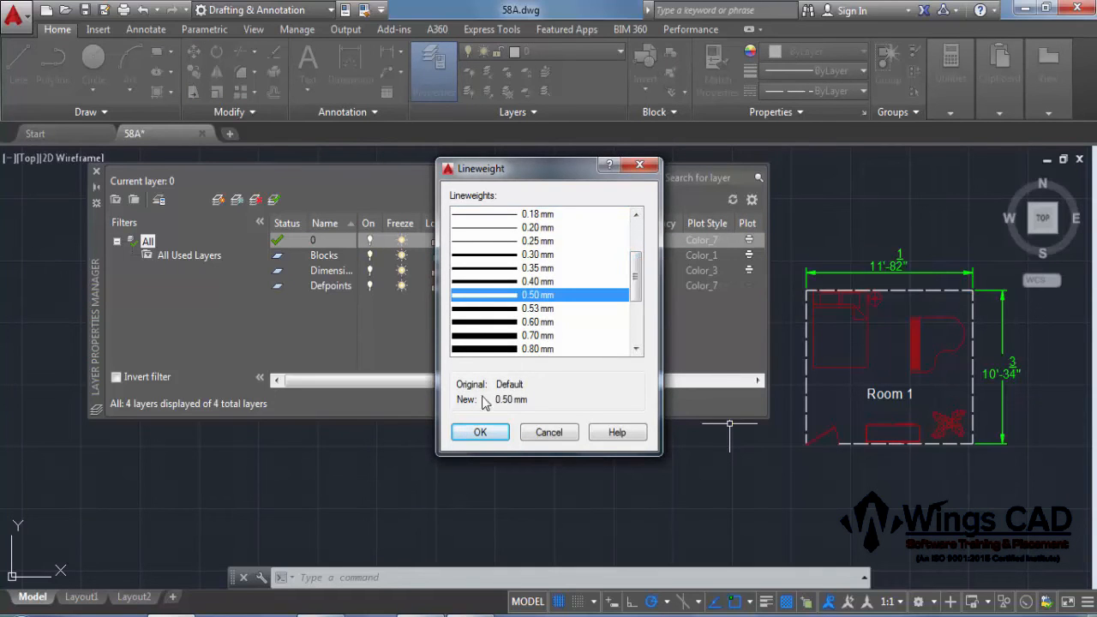
click(477, 430)
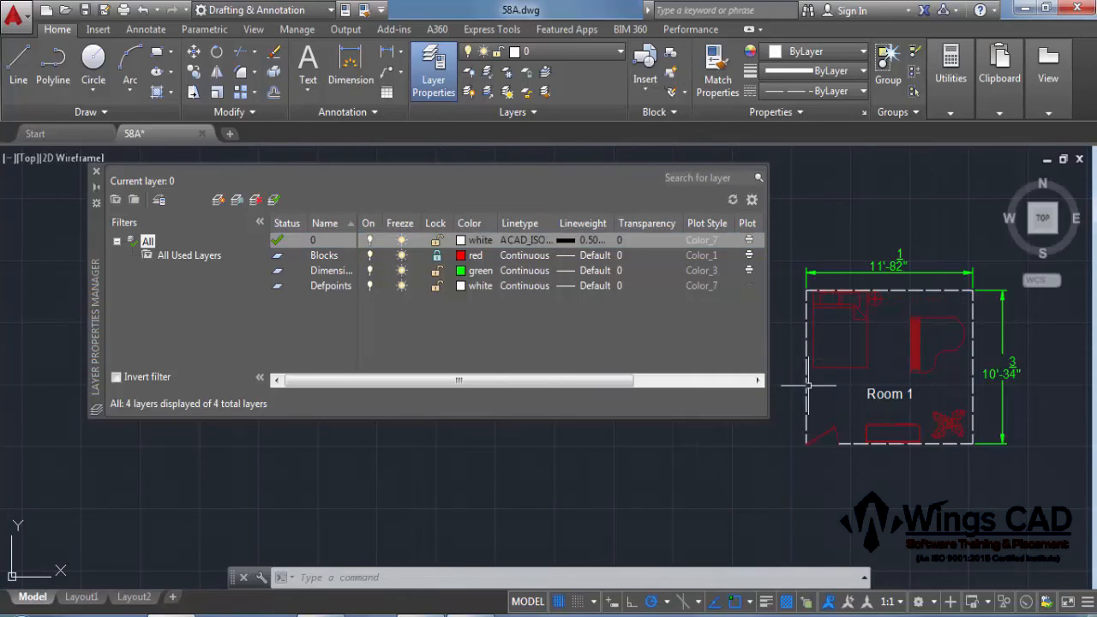
click(766, 601)
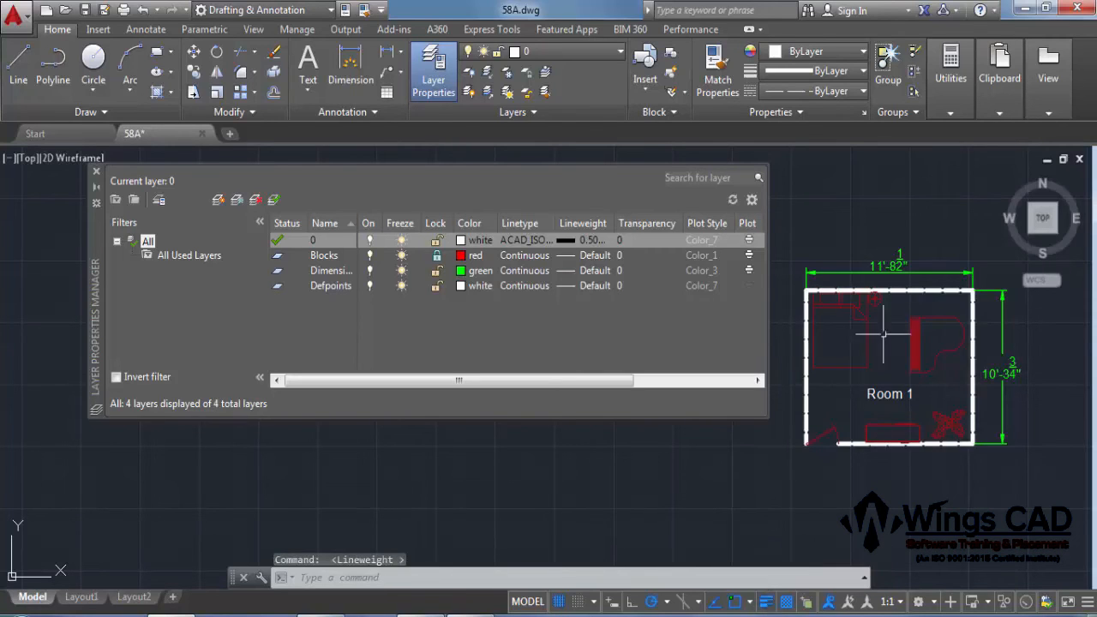
- Set layer 0's transparency to 60
scroll(855, 296, up, 2)
click(631, 239)
click(635, 313)
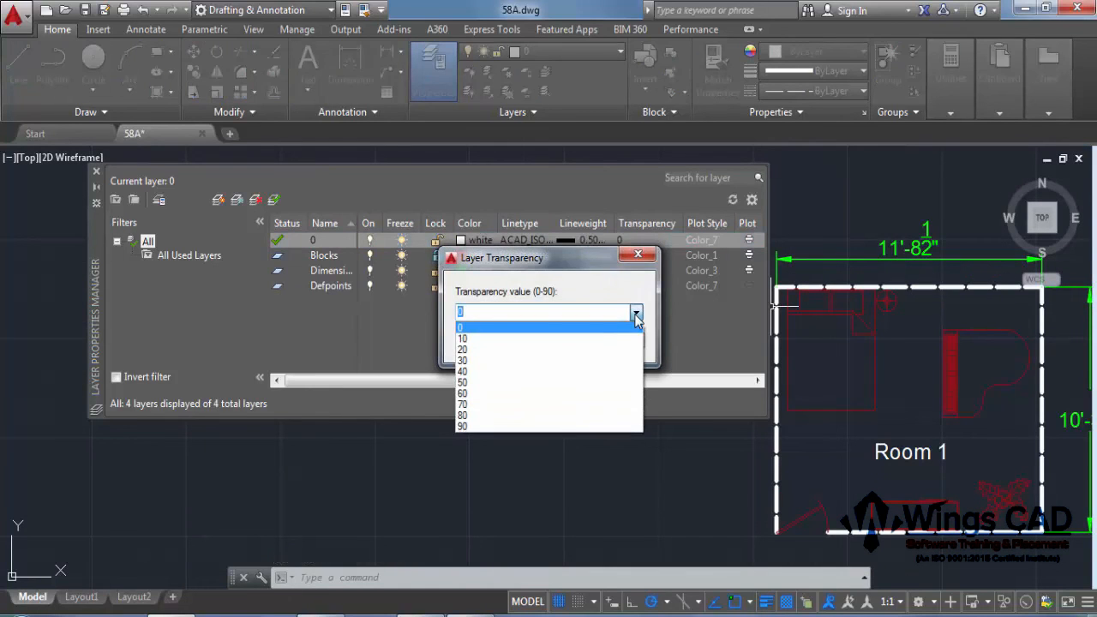
click(492, 393)
click(485, 340)
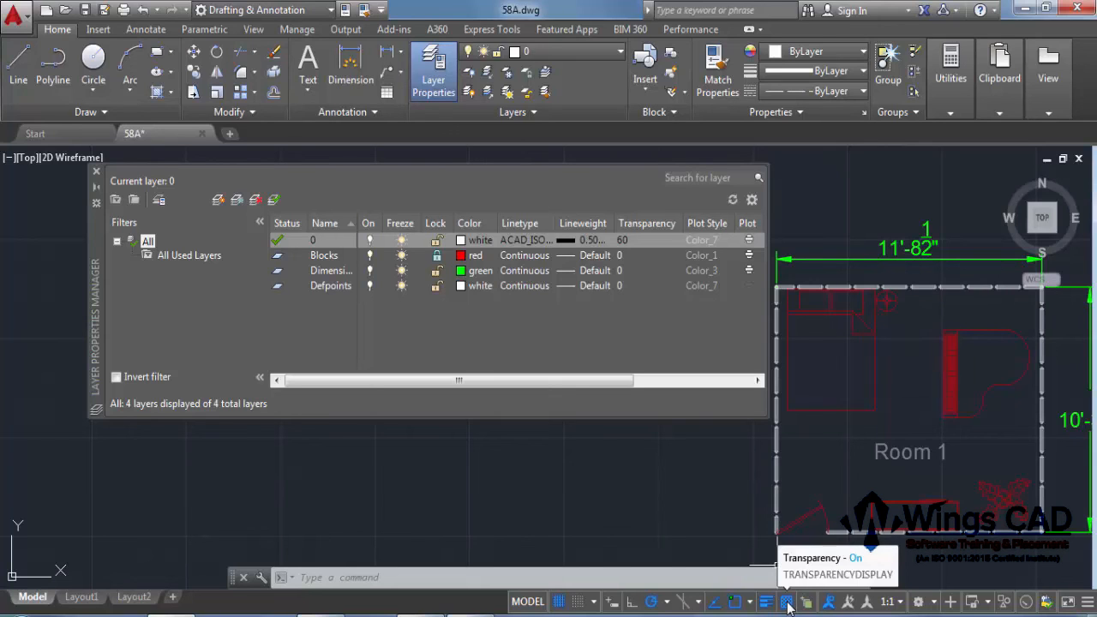
- Exclude the Dimensions layer from plotting and make Blocks the current layer
click(710, 384)
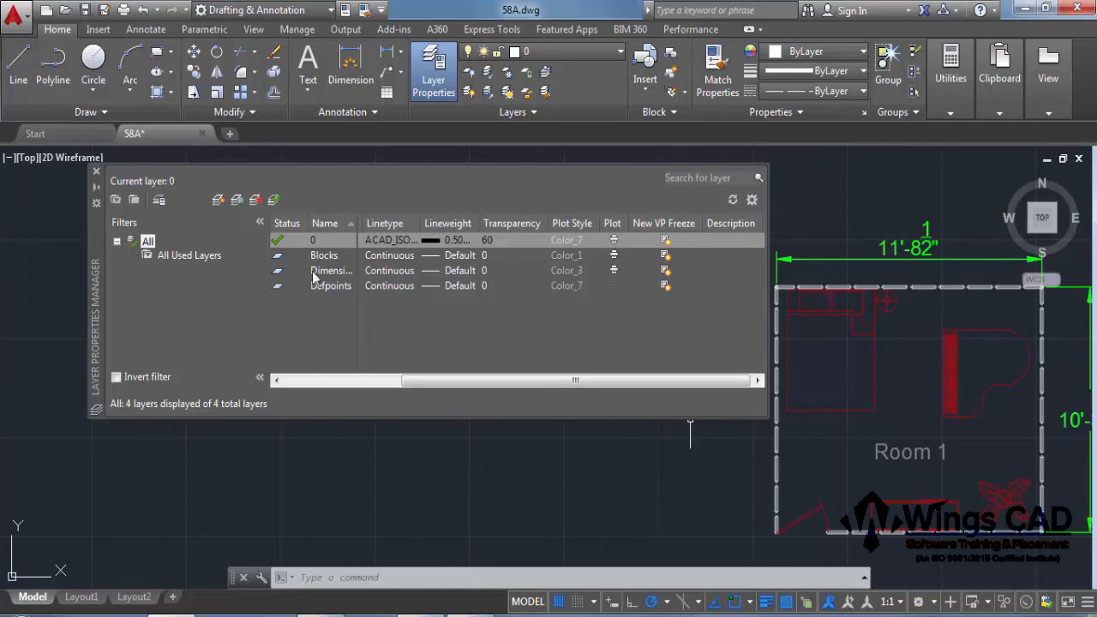
click(614, 272)
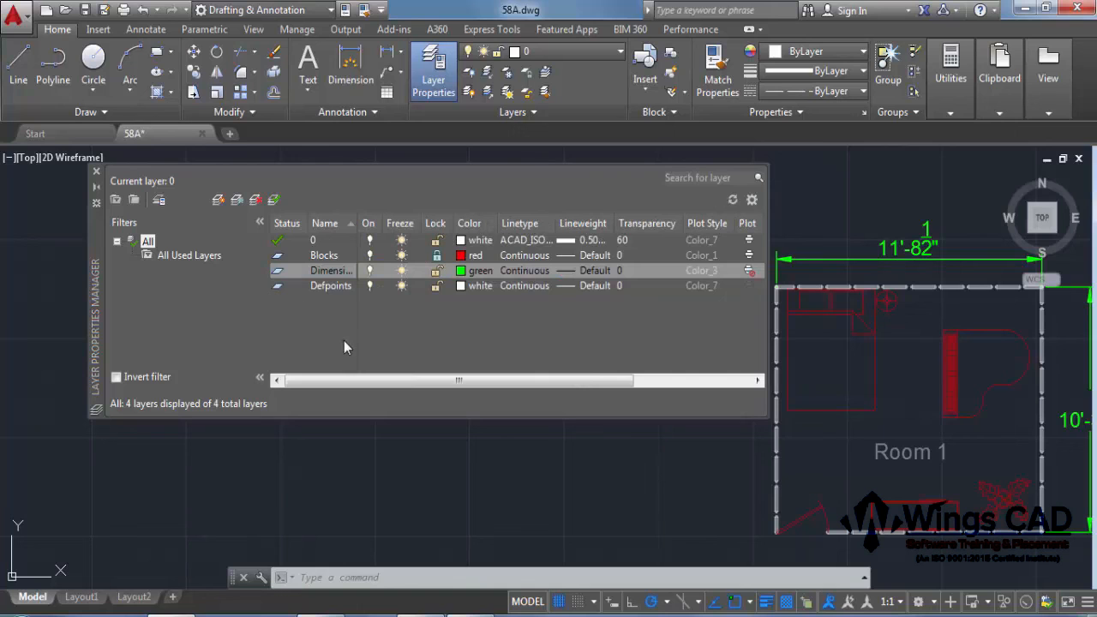
click(334, 261)
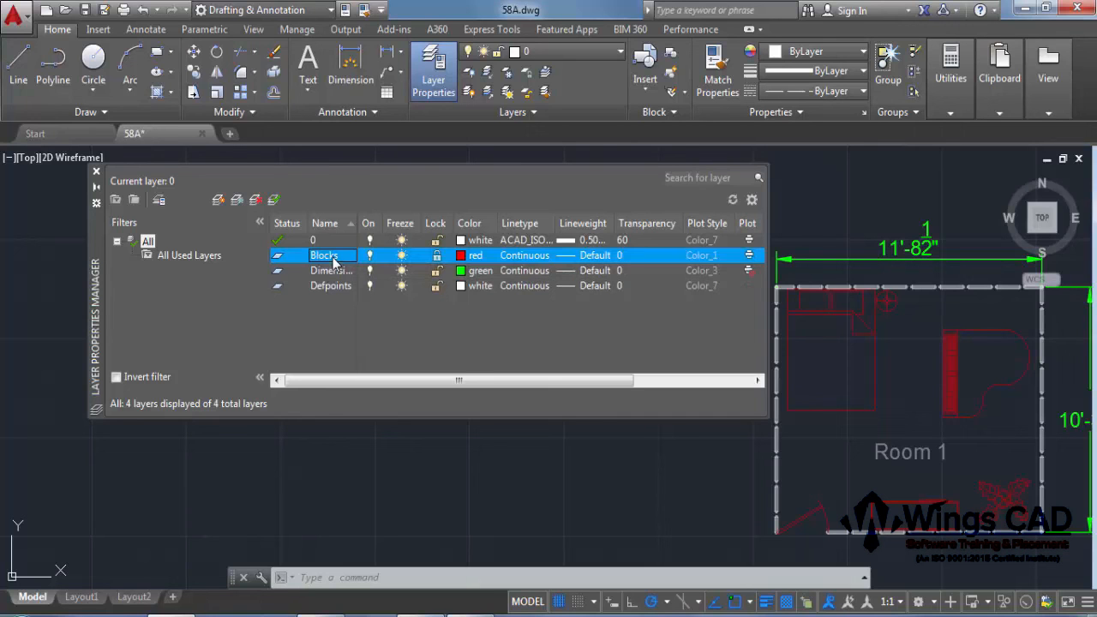
click(275, 202)
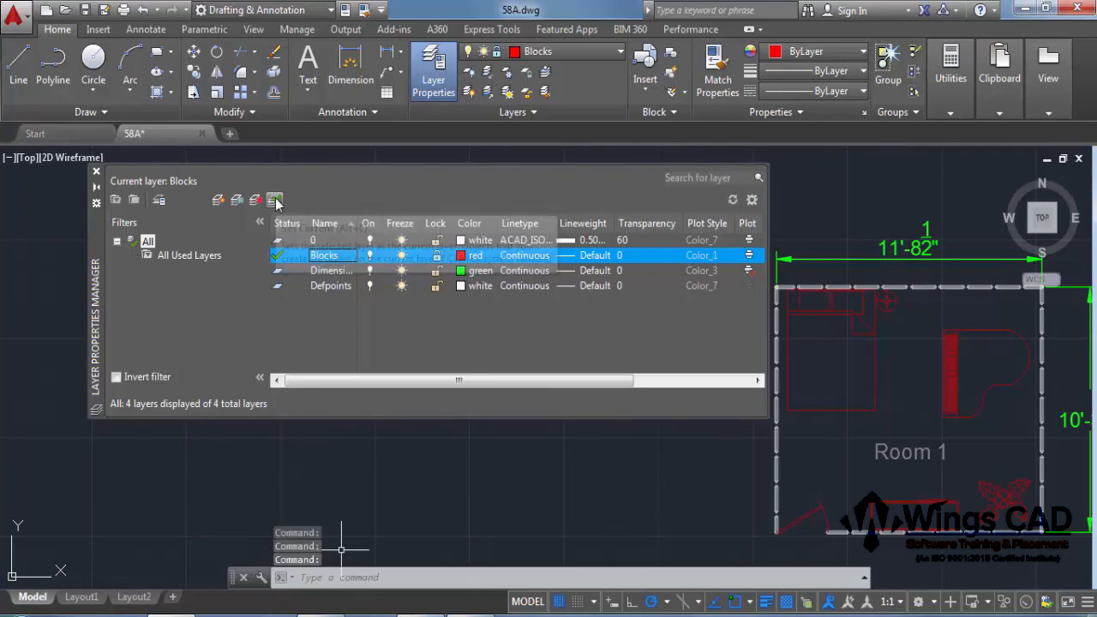
- Make Dimensions the current layer and switch the current layer back to Blocks
click(275, 276)
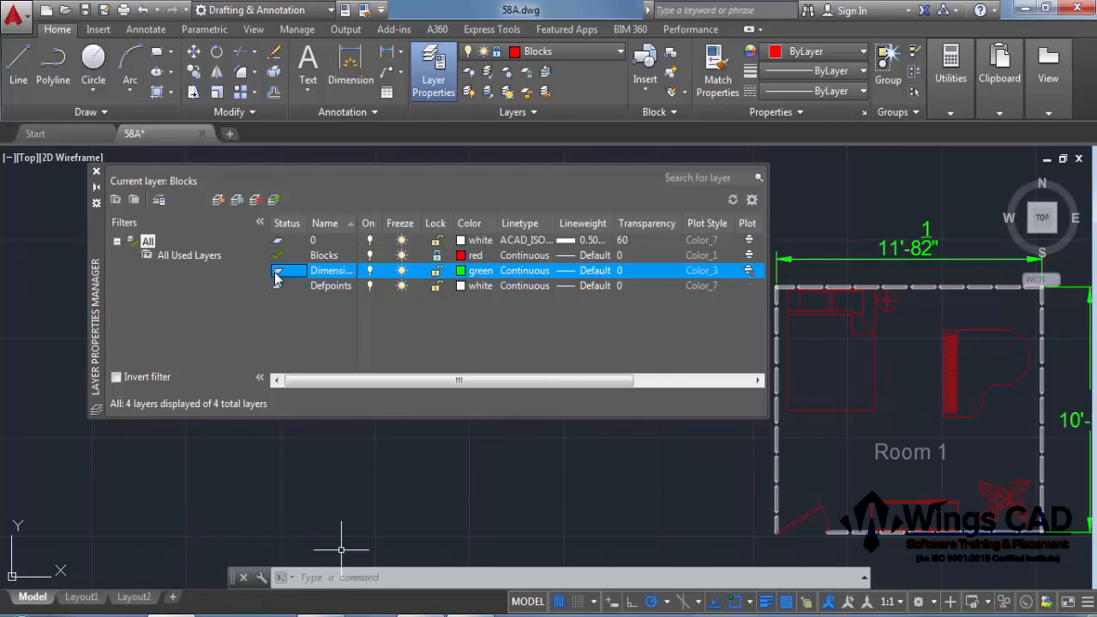
double_click(275, 276)
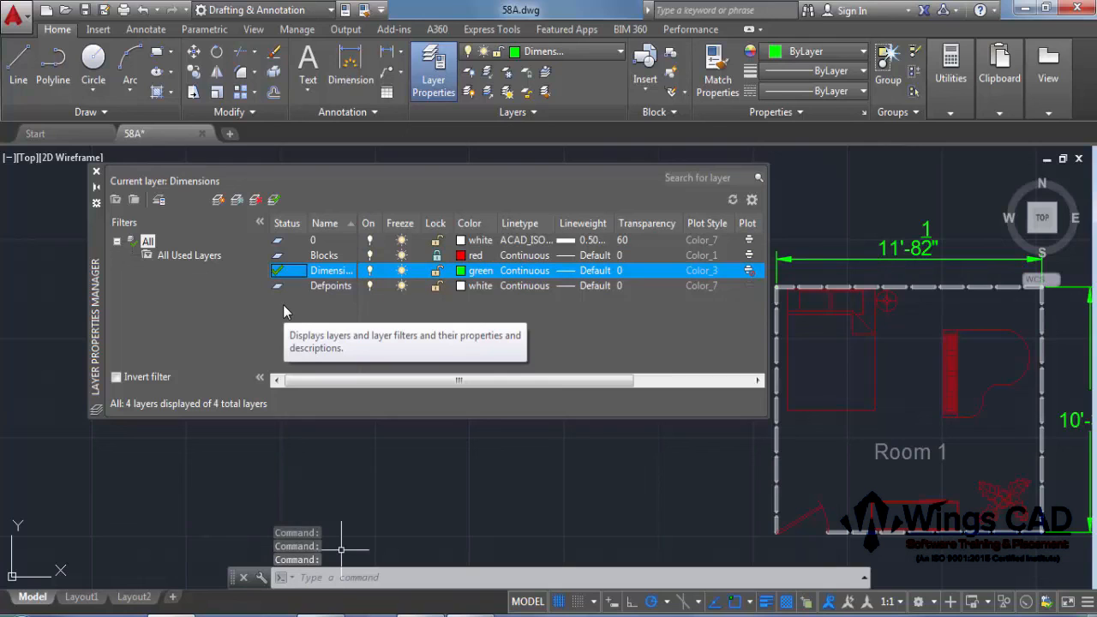
click(278, 257)
double_click(279, 261)
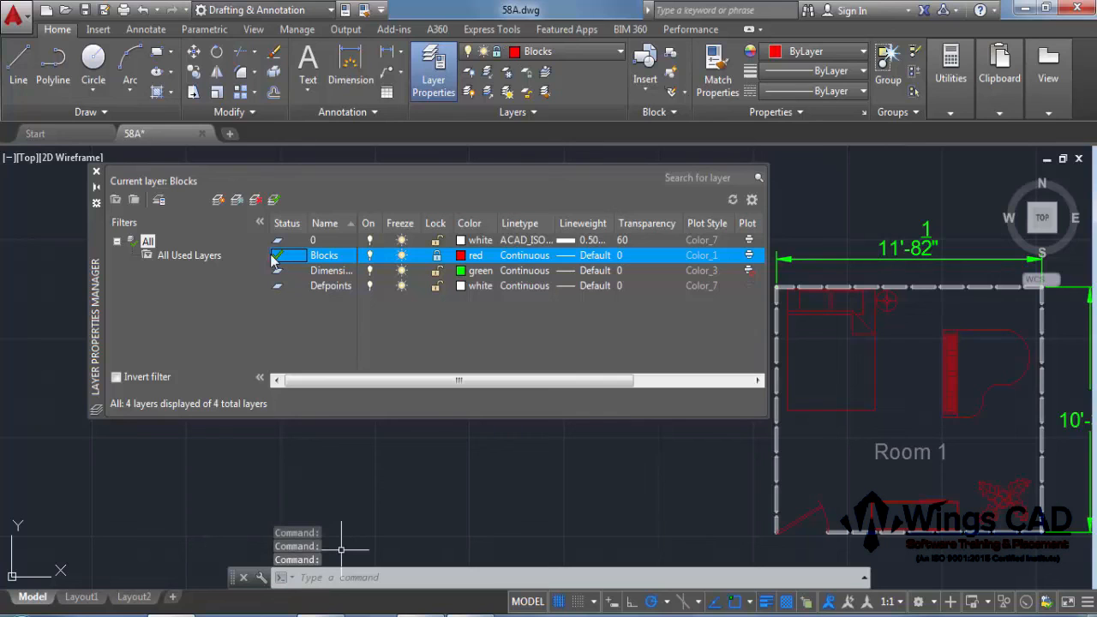
- Collapse the layer manager and draw a circle on the Blocks layer in the empty area beside the room plan
click(96, 190)
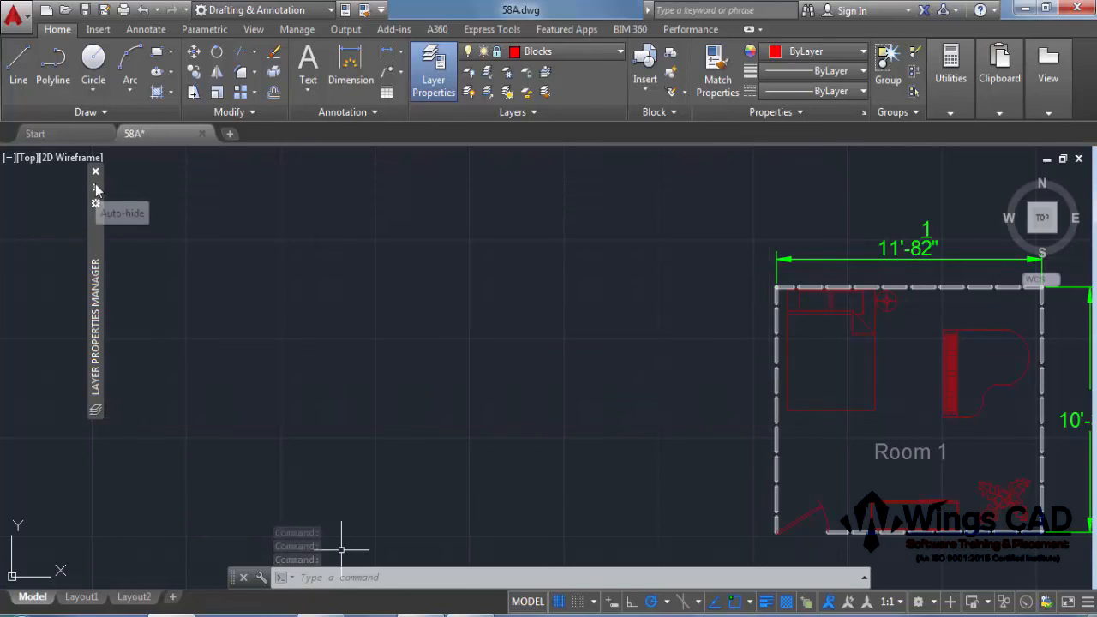
click(93, 64)
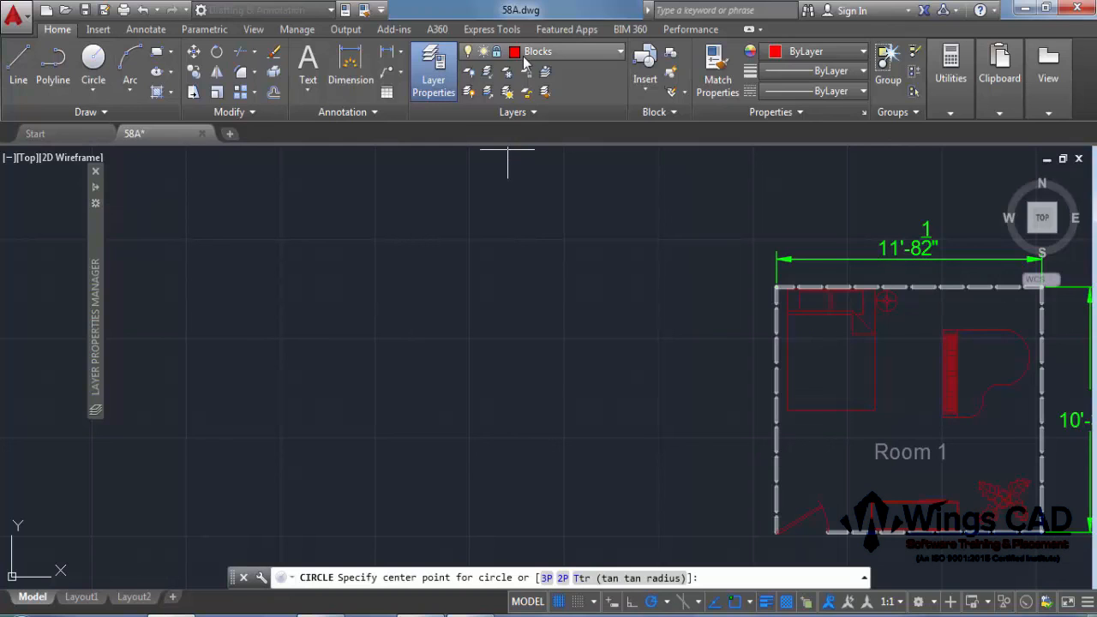
click(487, 323)
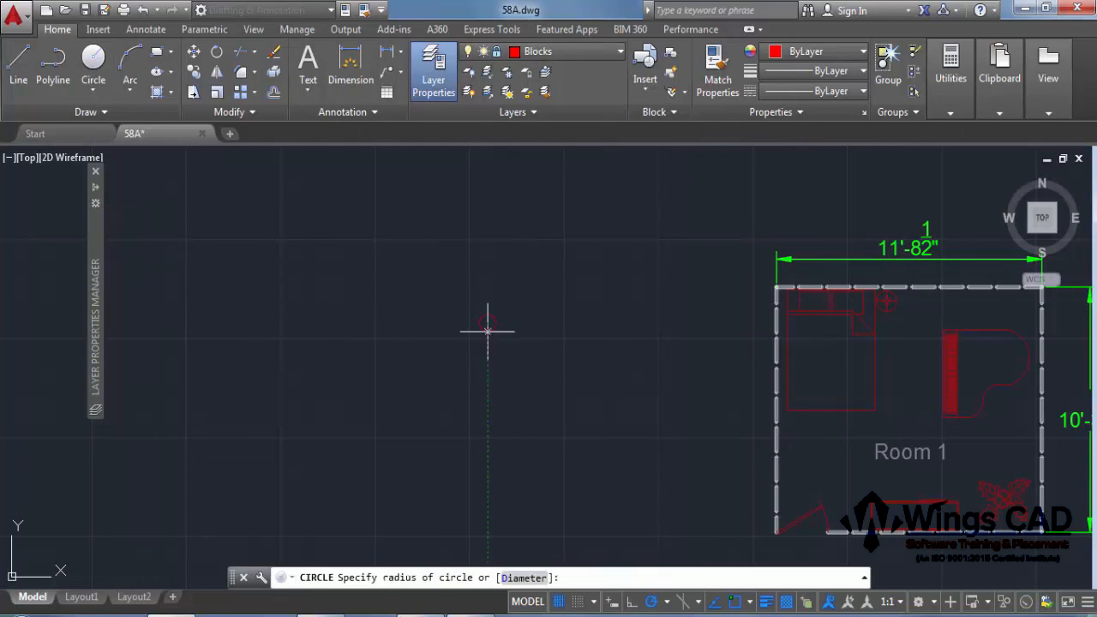
click(496, 393)
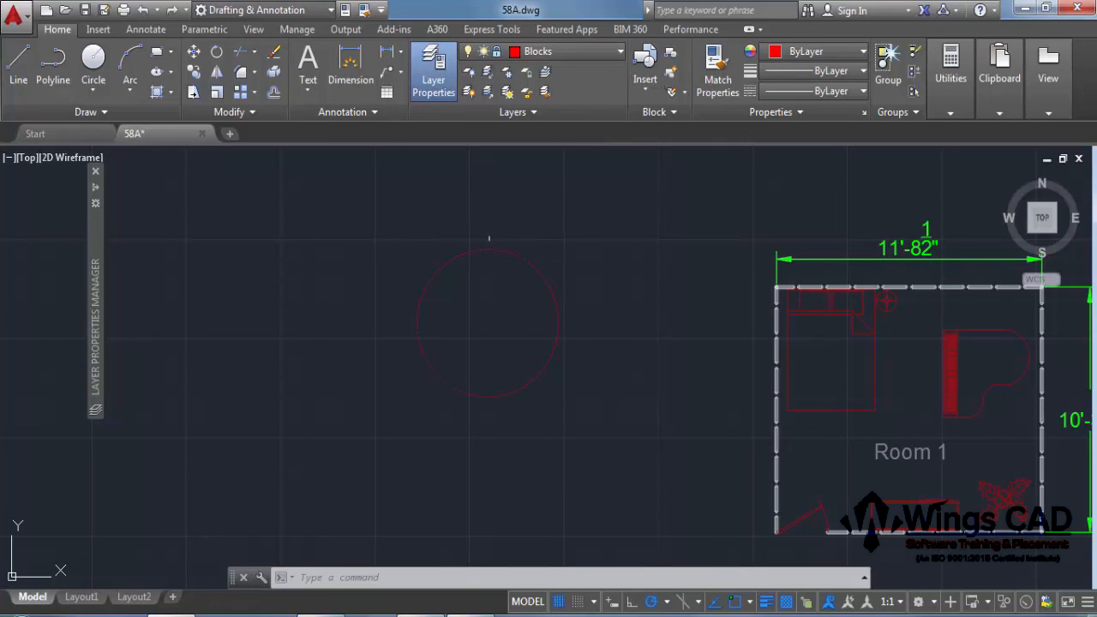
- Unlock the Blocks layer so that its circle and room objects can be edited
mouse_move(95, 214)
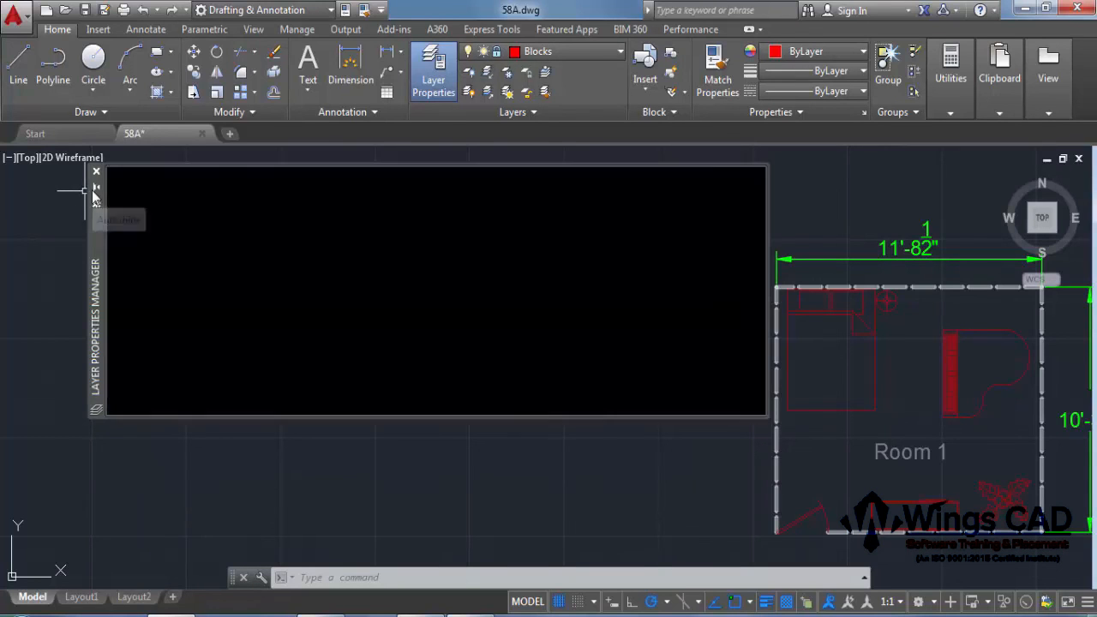
click(436, 255)
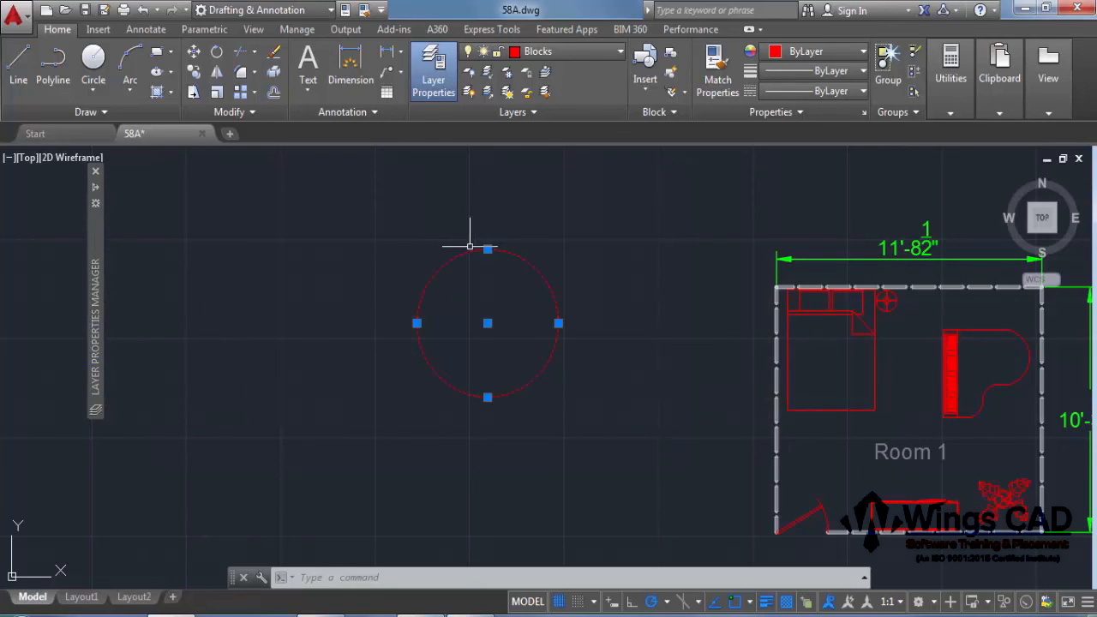
- Open the list of layers used for choosing the current layer
mouse_move(96, 261)
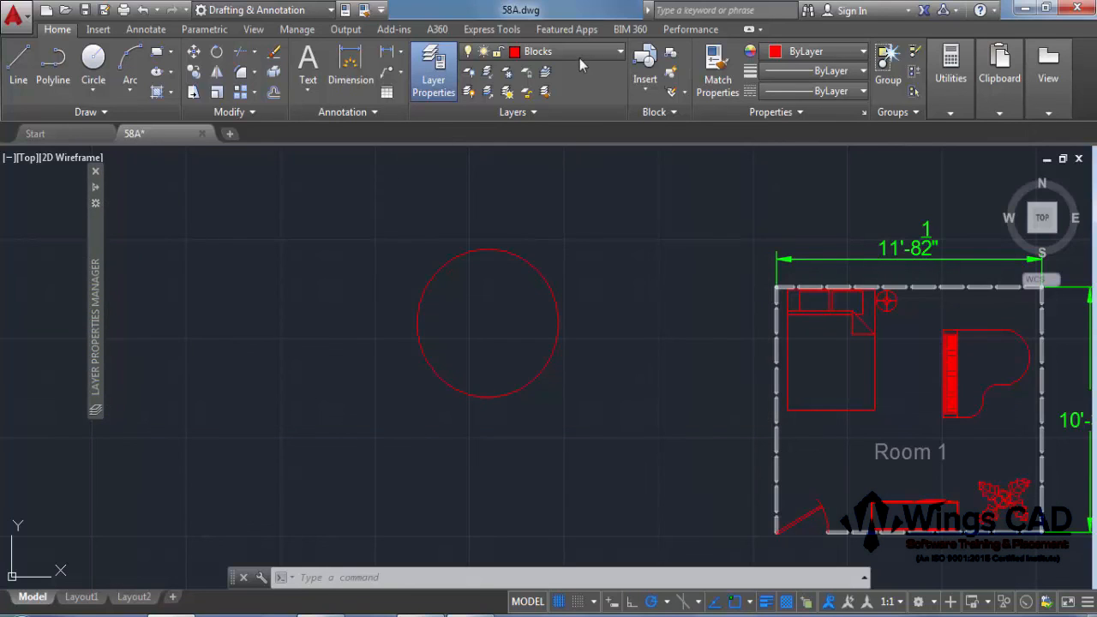
click(583, 51)
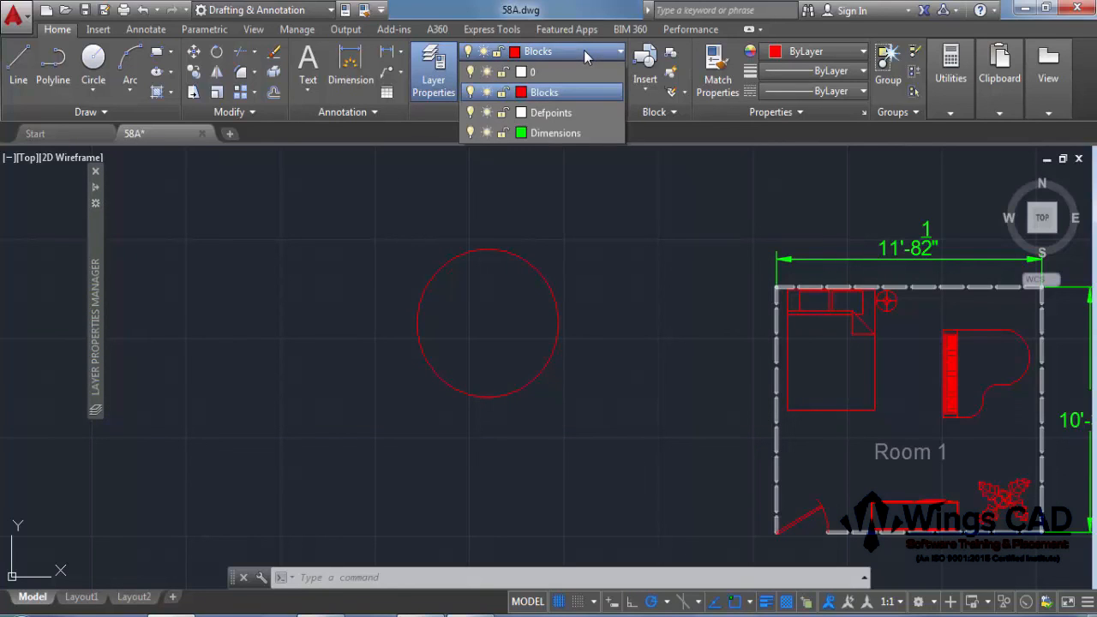